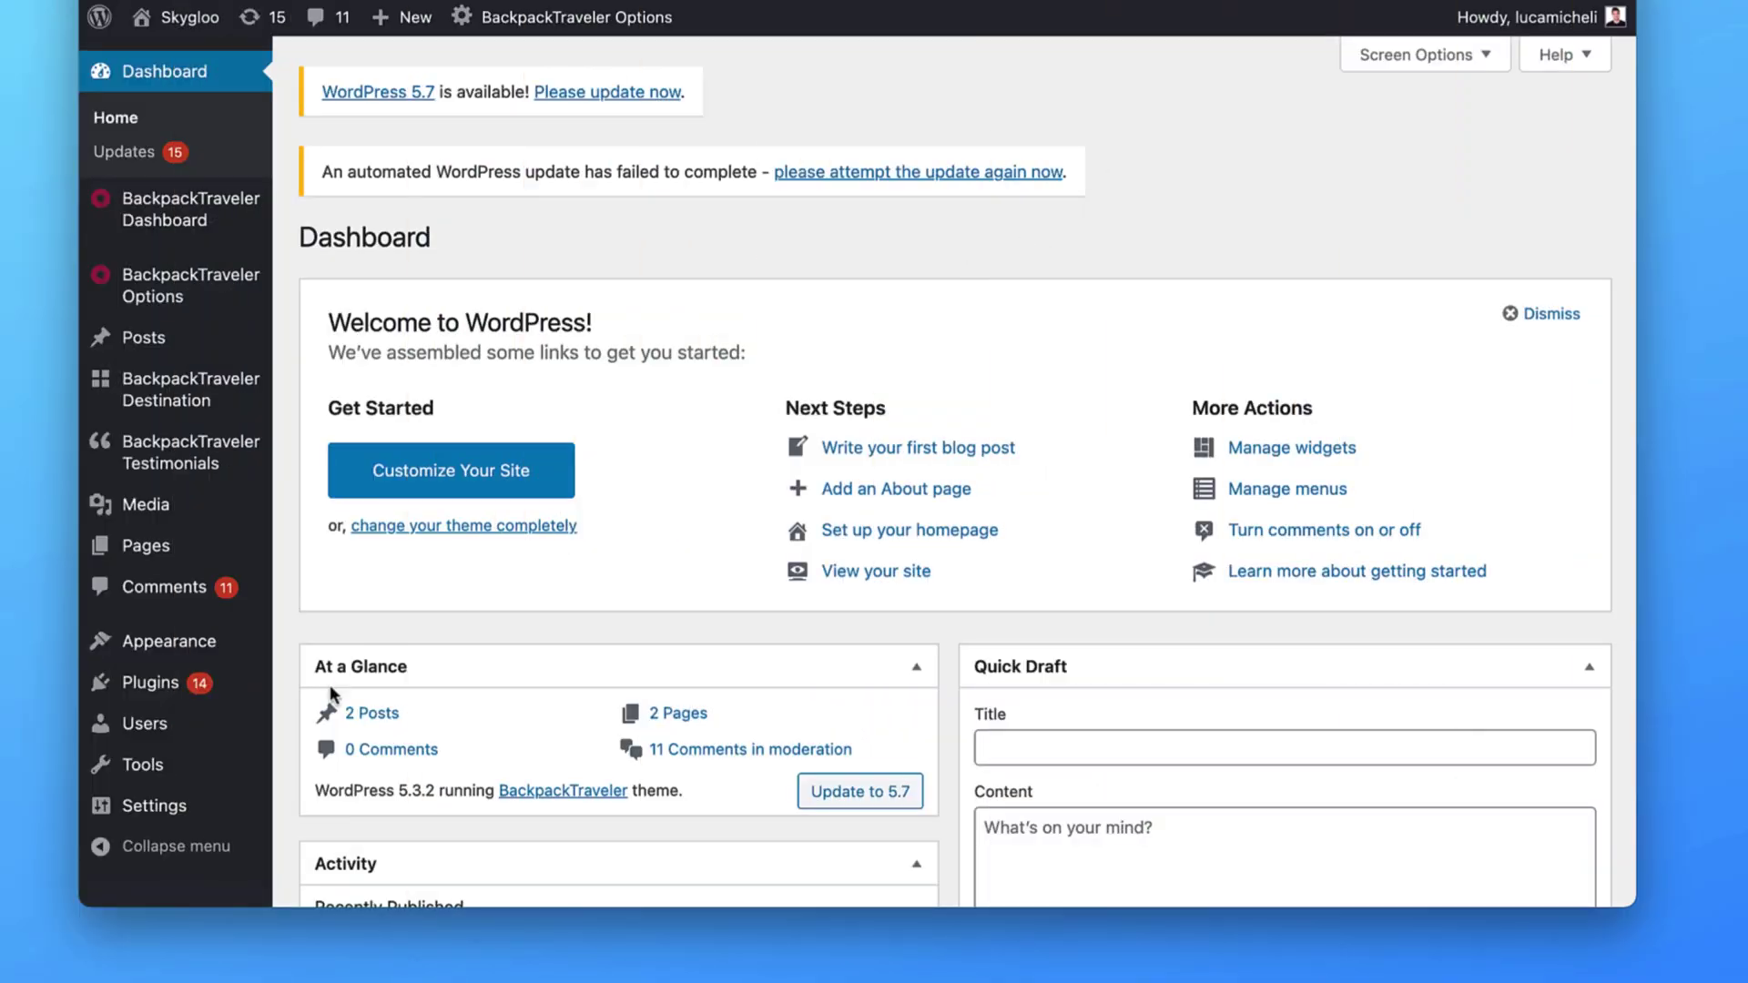
Search for "customerly live chat" among the new plugins available to add to the WordPress site.
mouse_move(146, 685)
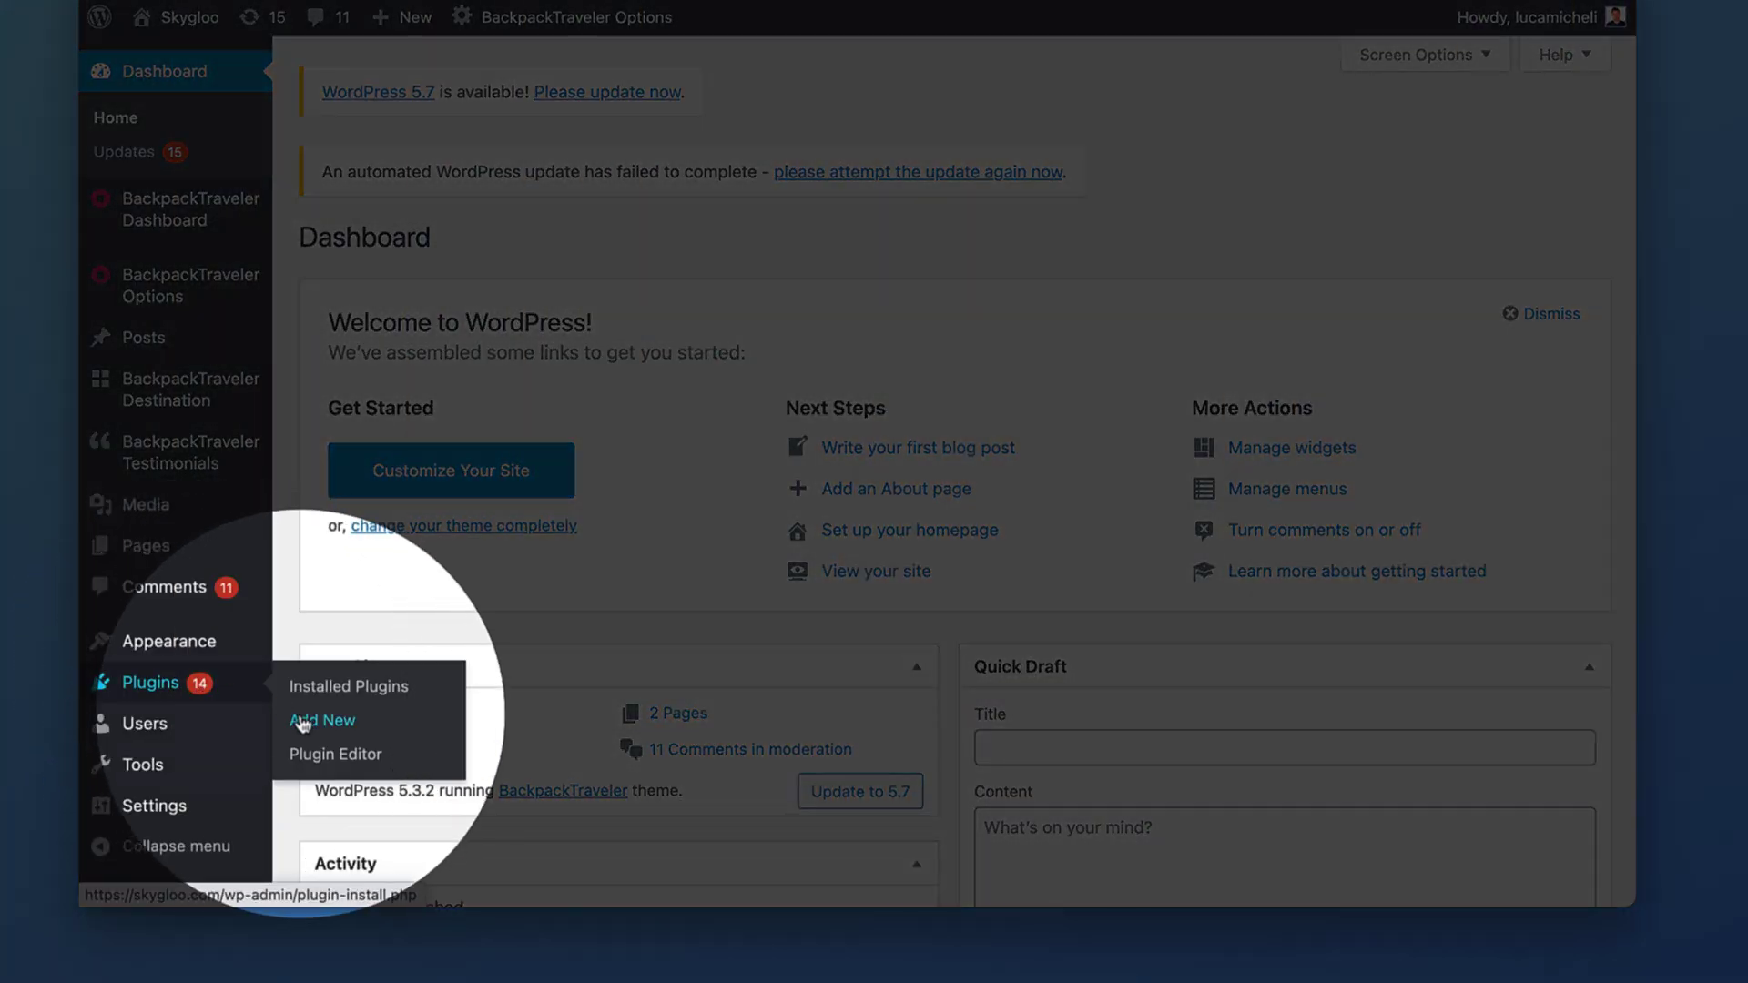
left_click(303, 721)
left_click(1319, 346)
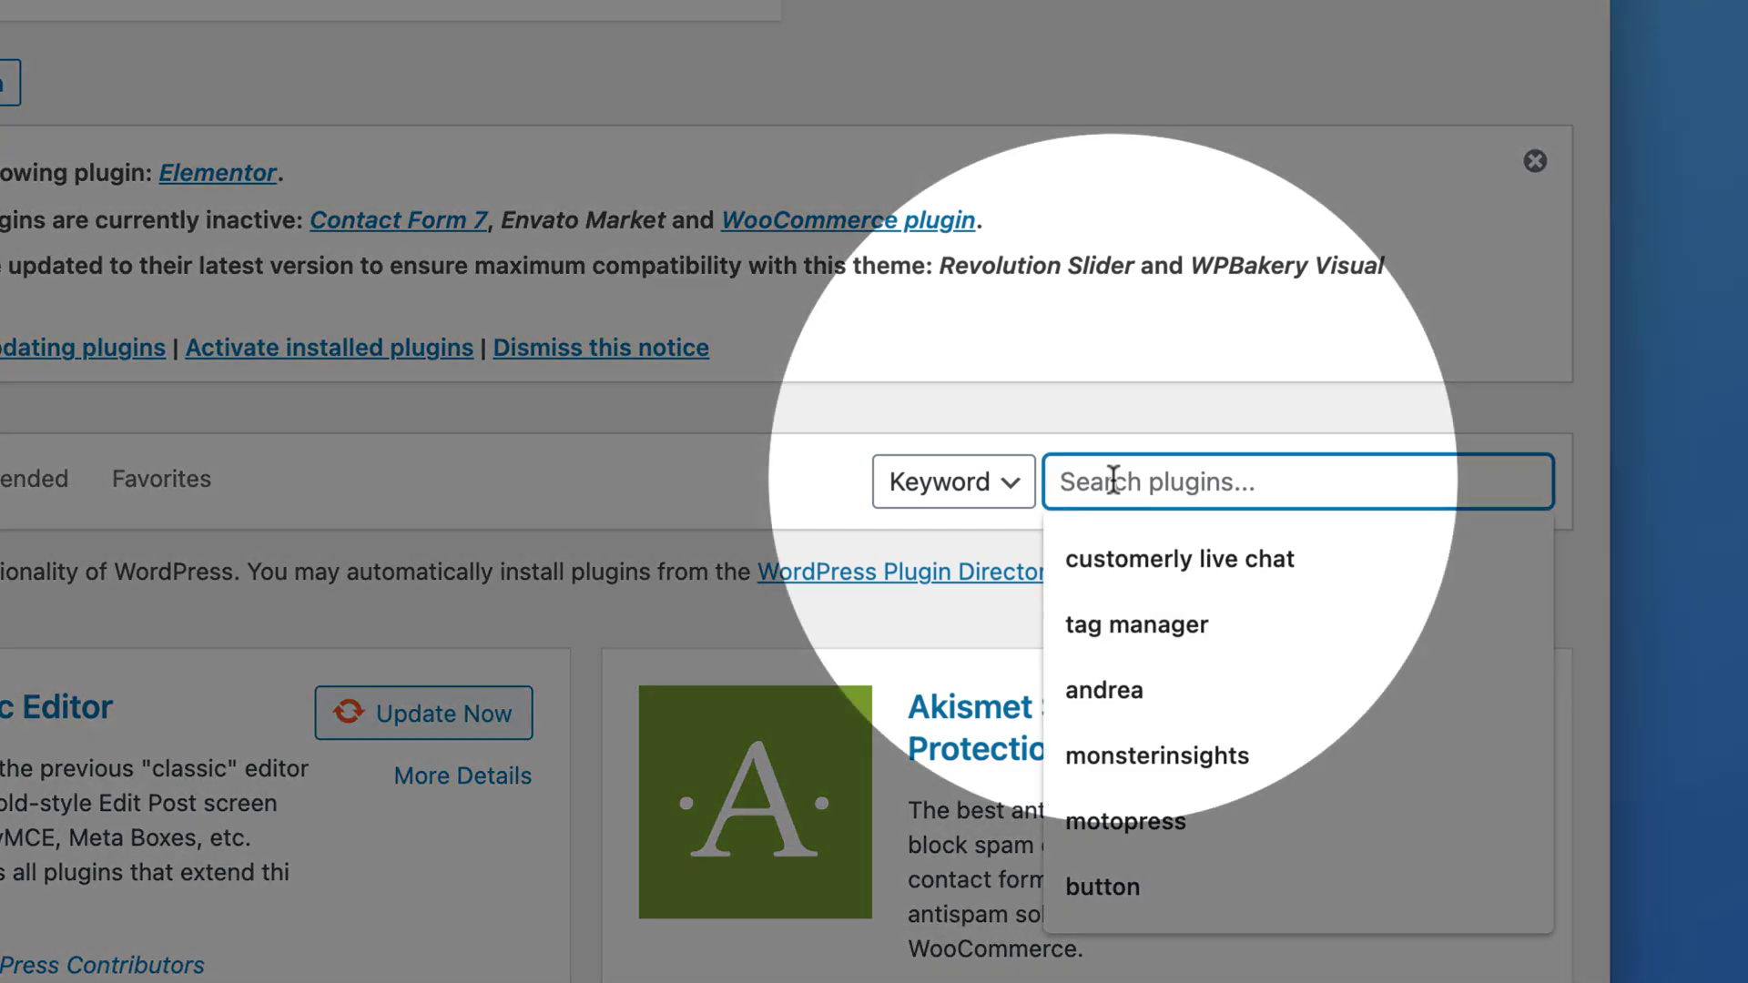
type("cus")
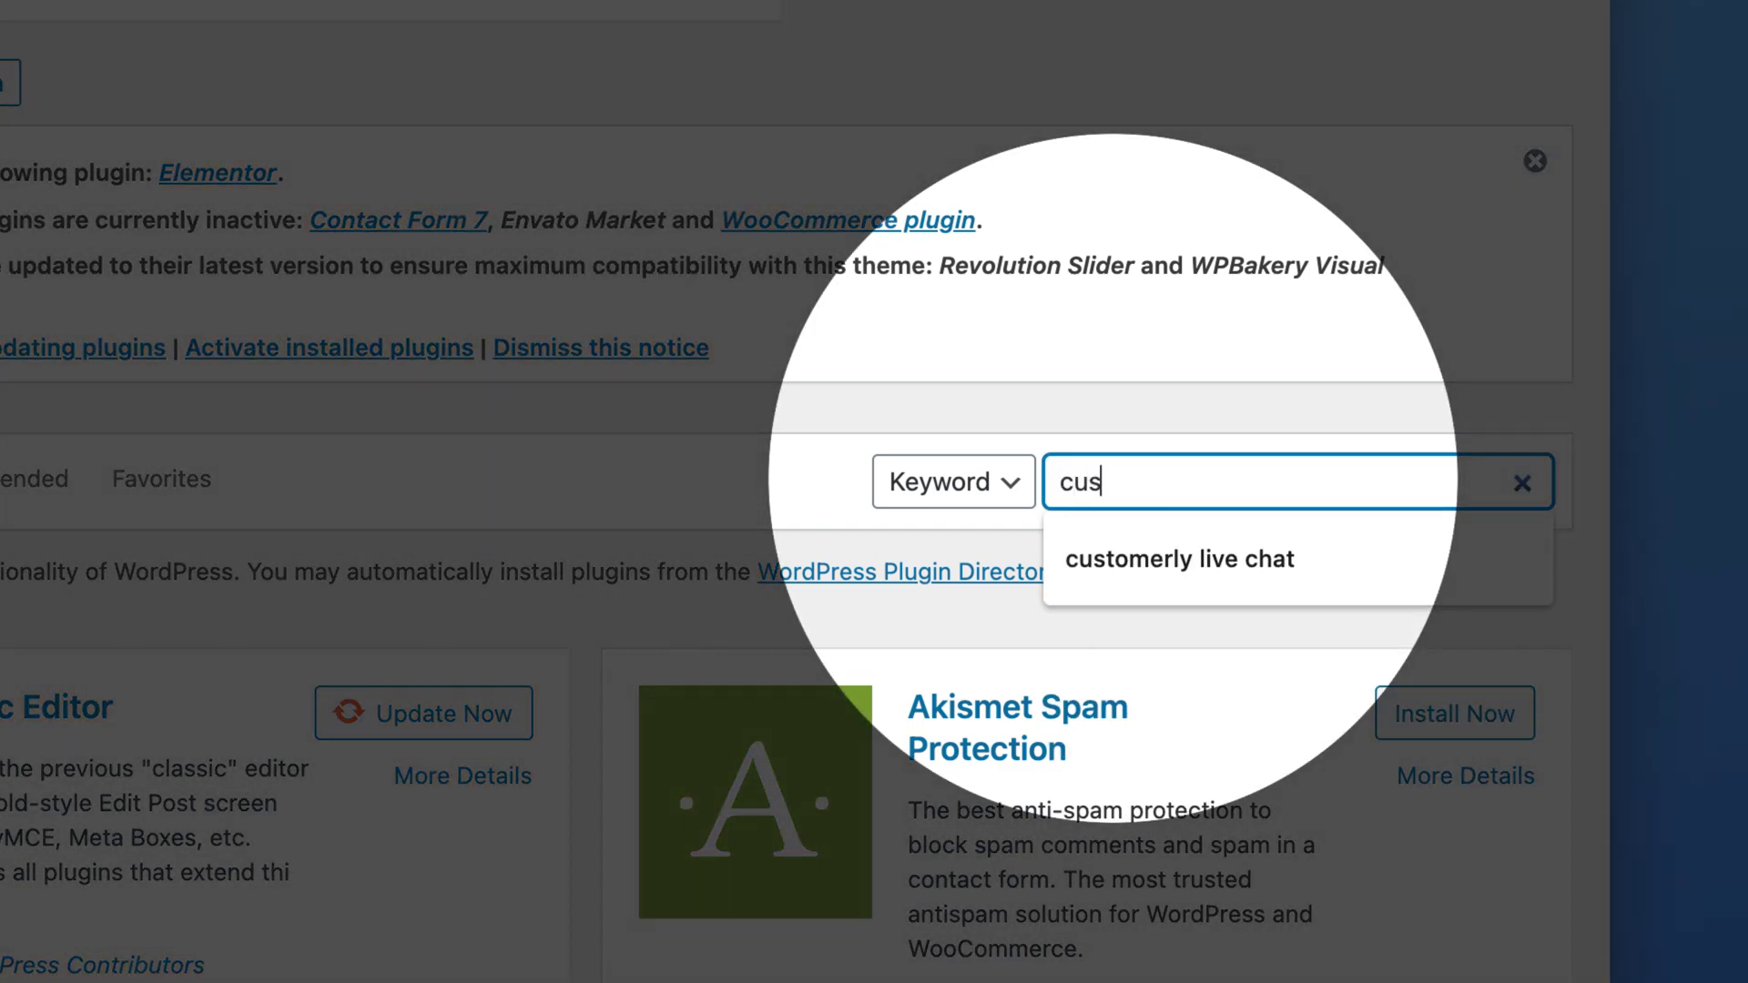
left_click(1100, 546)
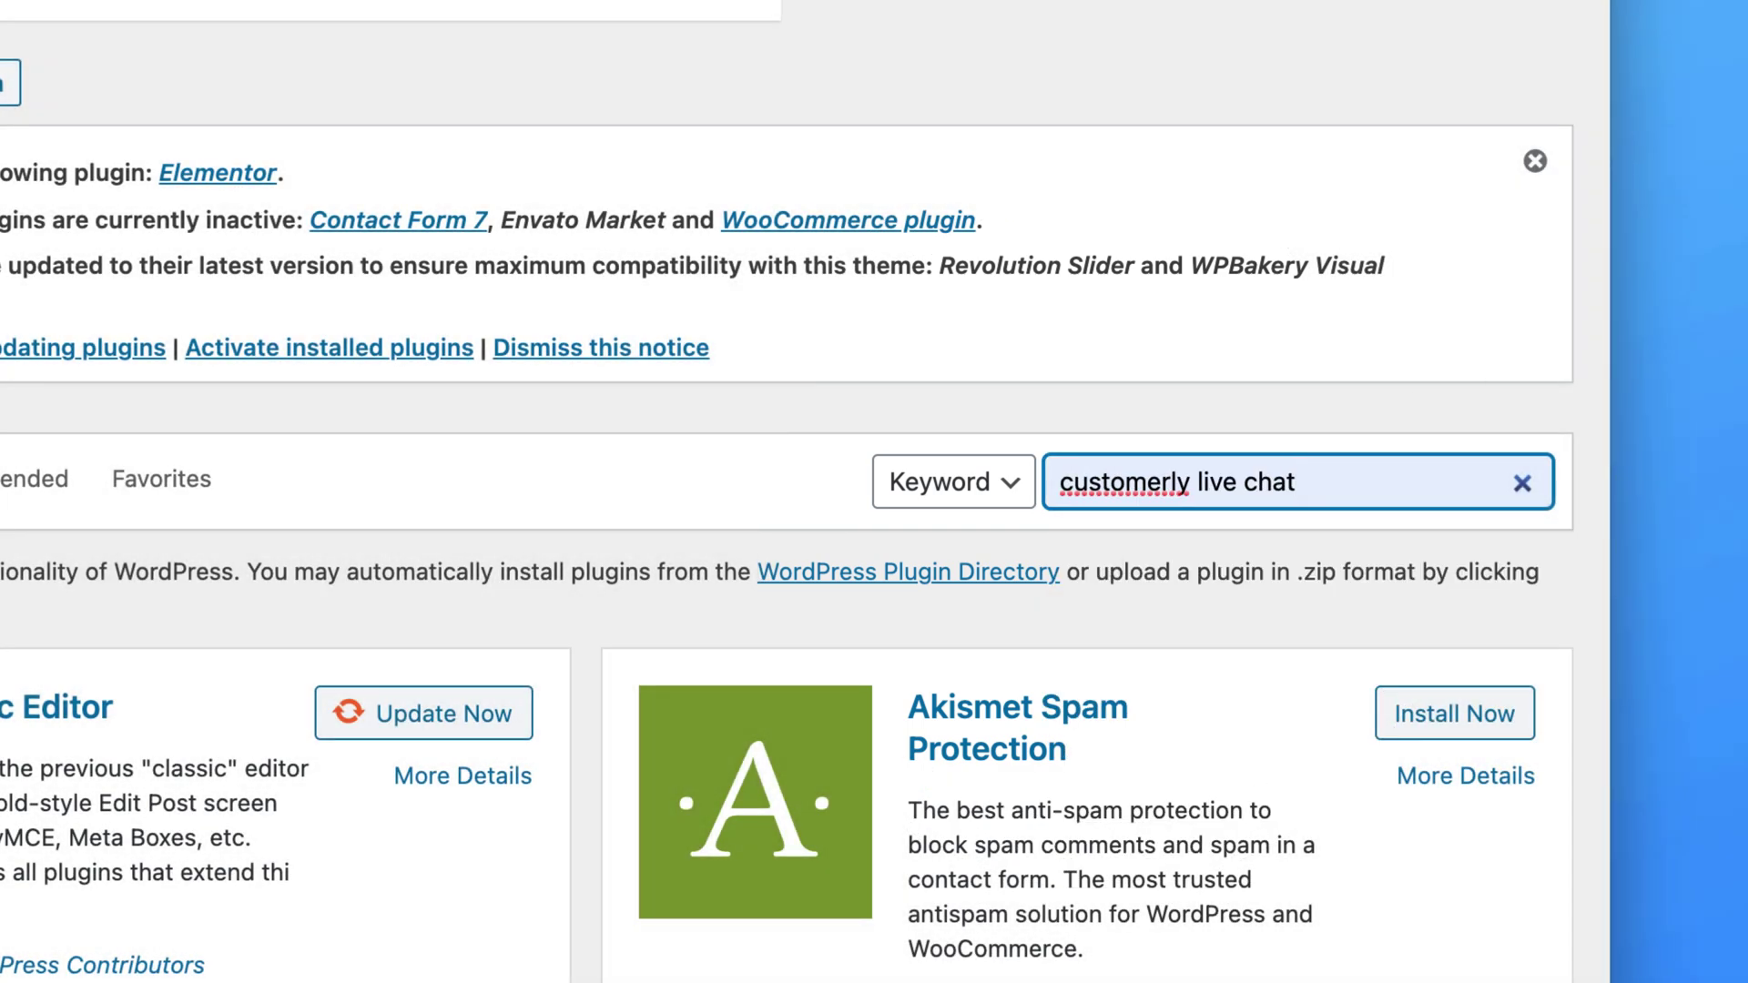
key("Return")
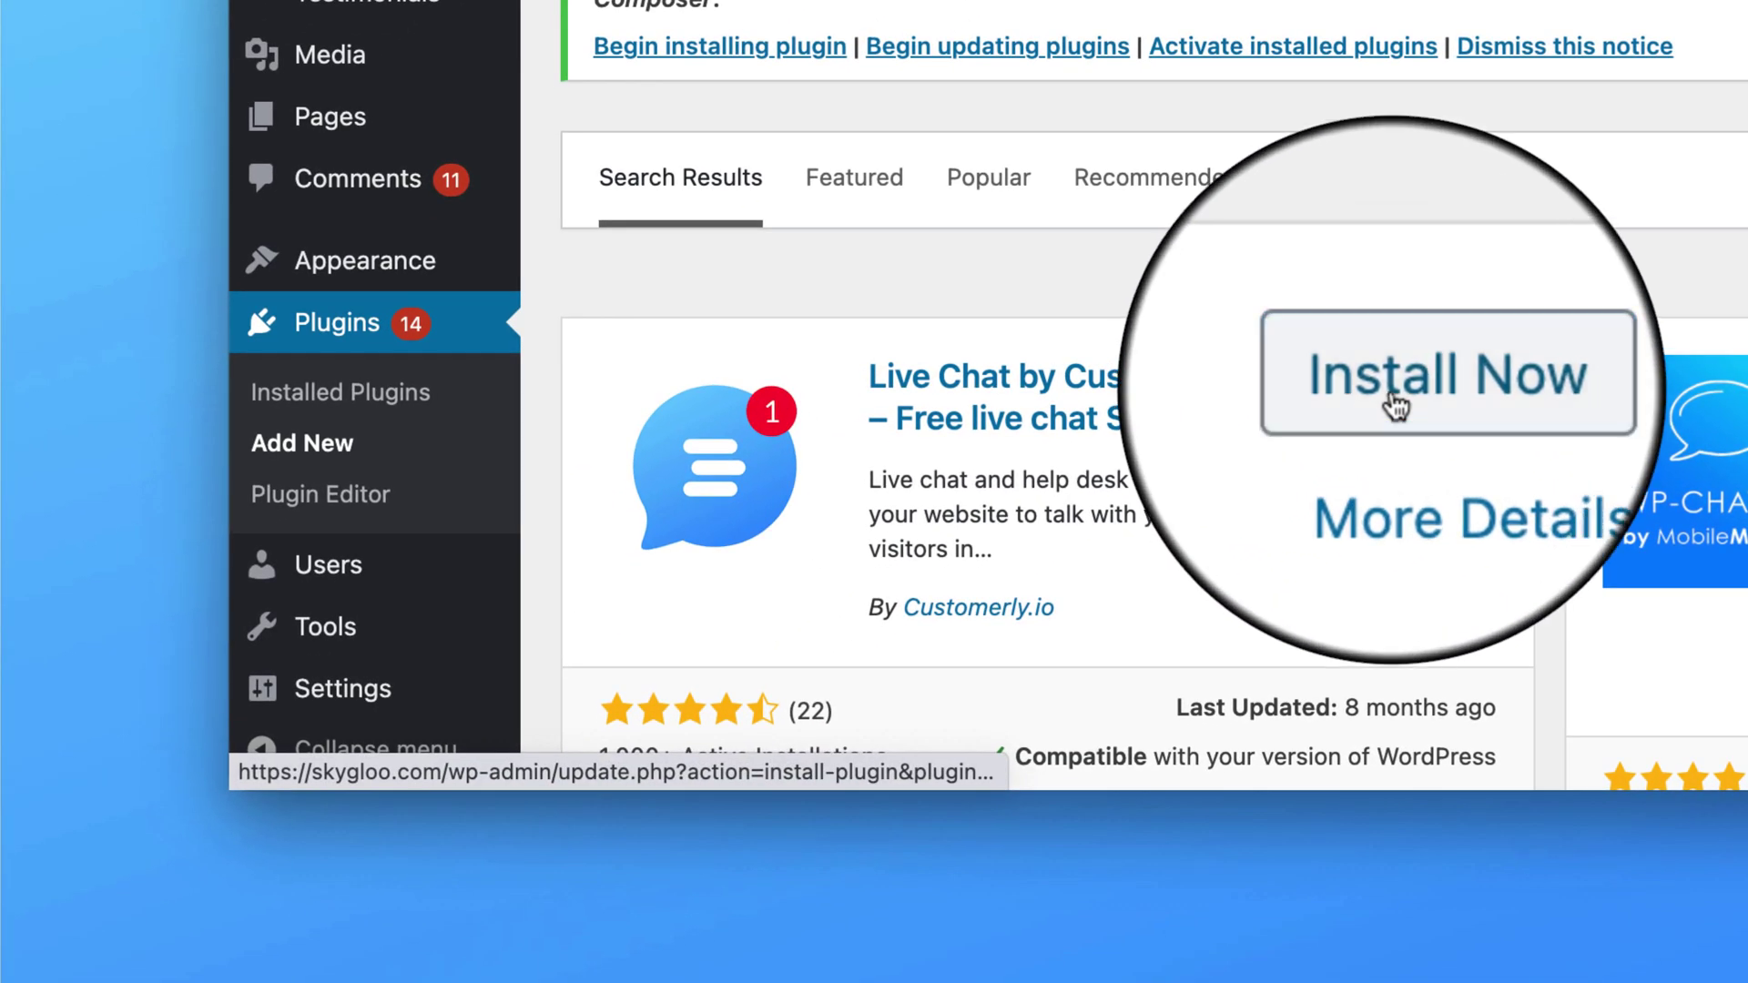
Install and activate the Live Chat by Customerly plugin, and register the site's Customerly account without the monthly tutorials option.
left_click(1396, 406)
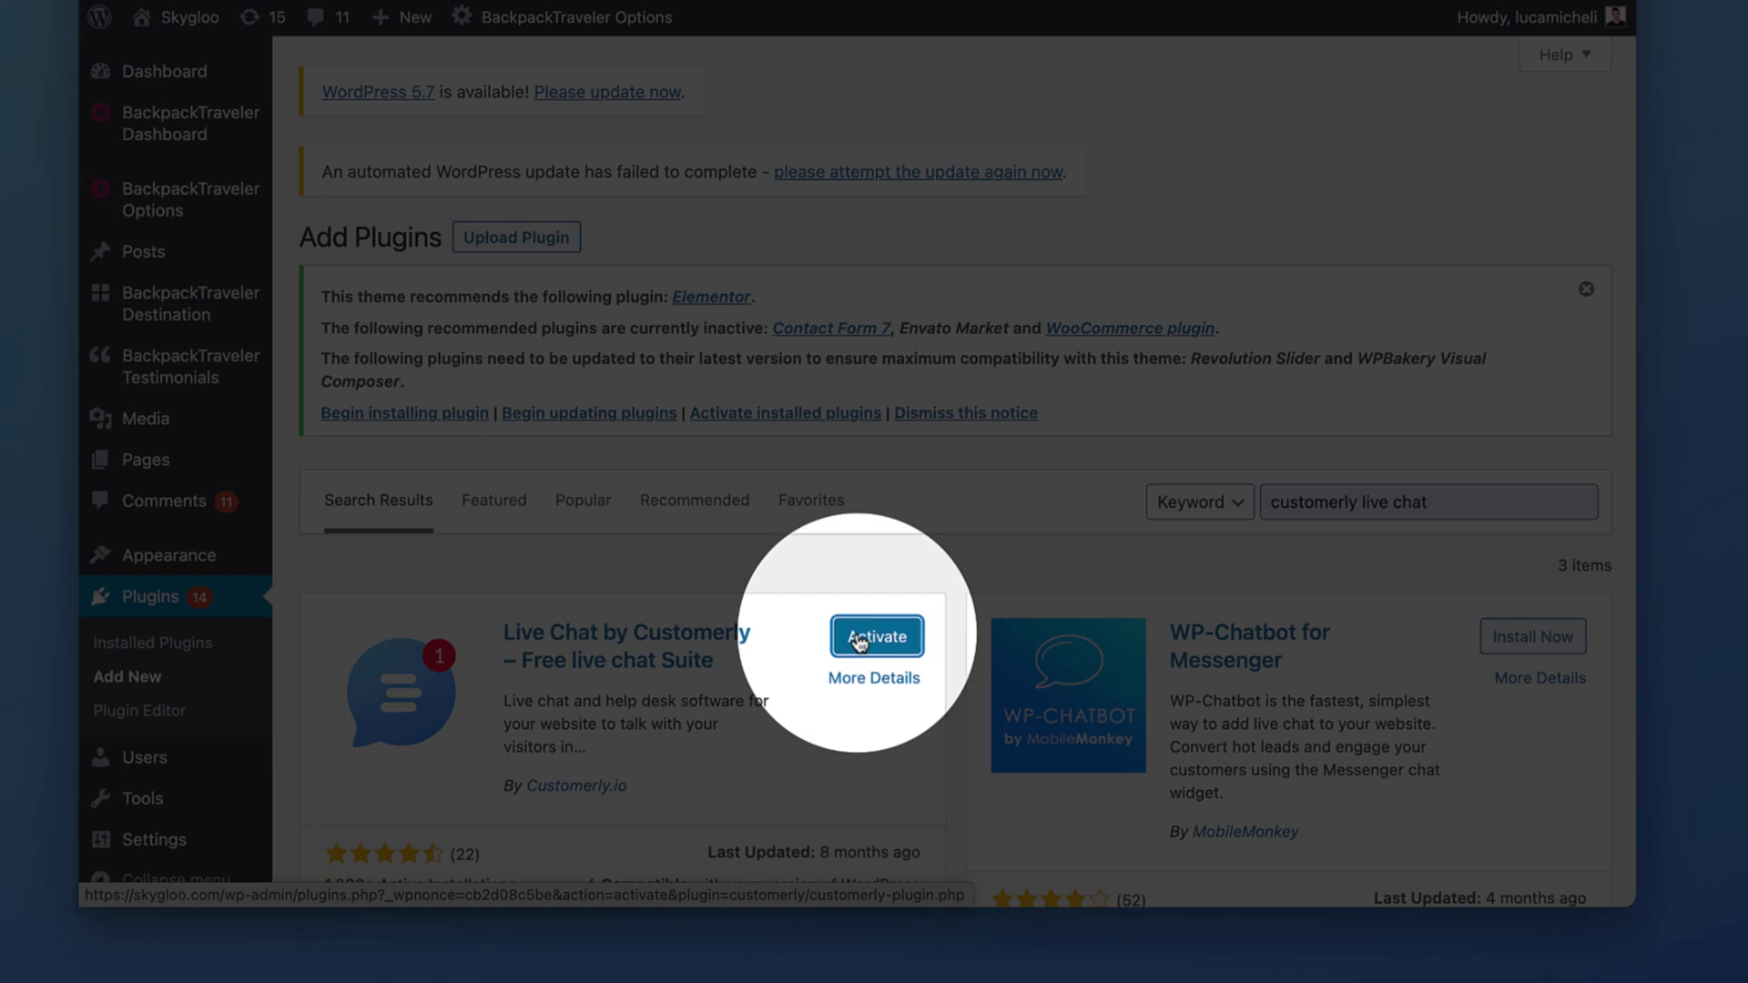
left_click(874, 636)
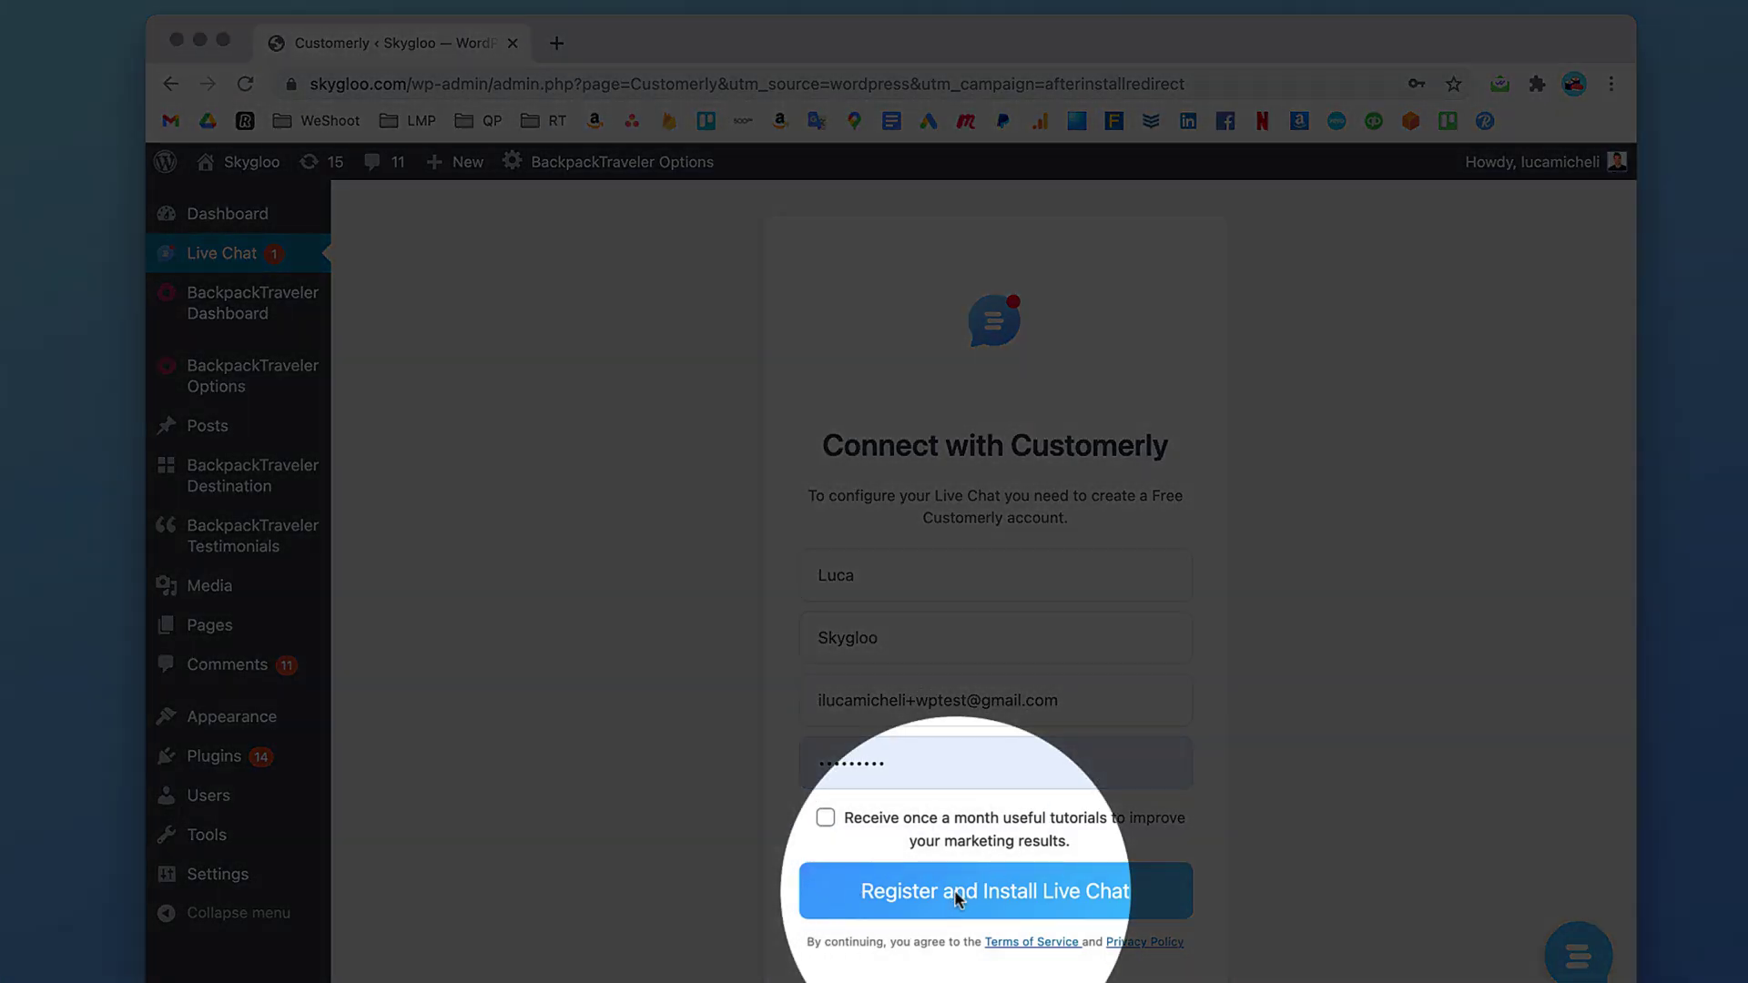
left_click(954, 891)
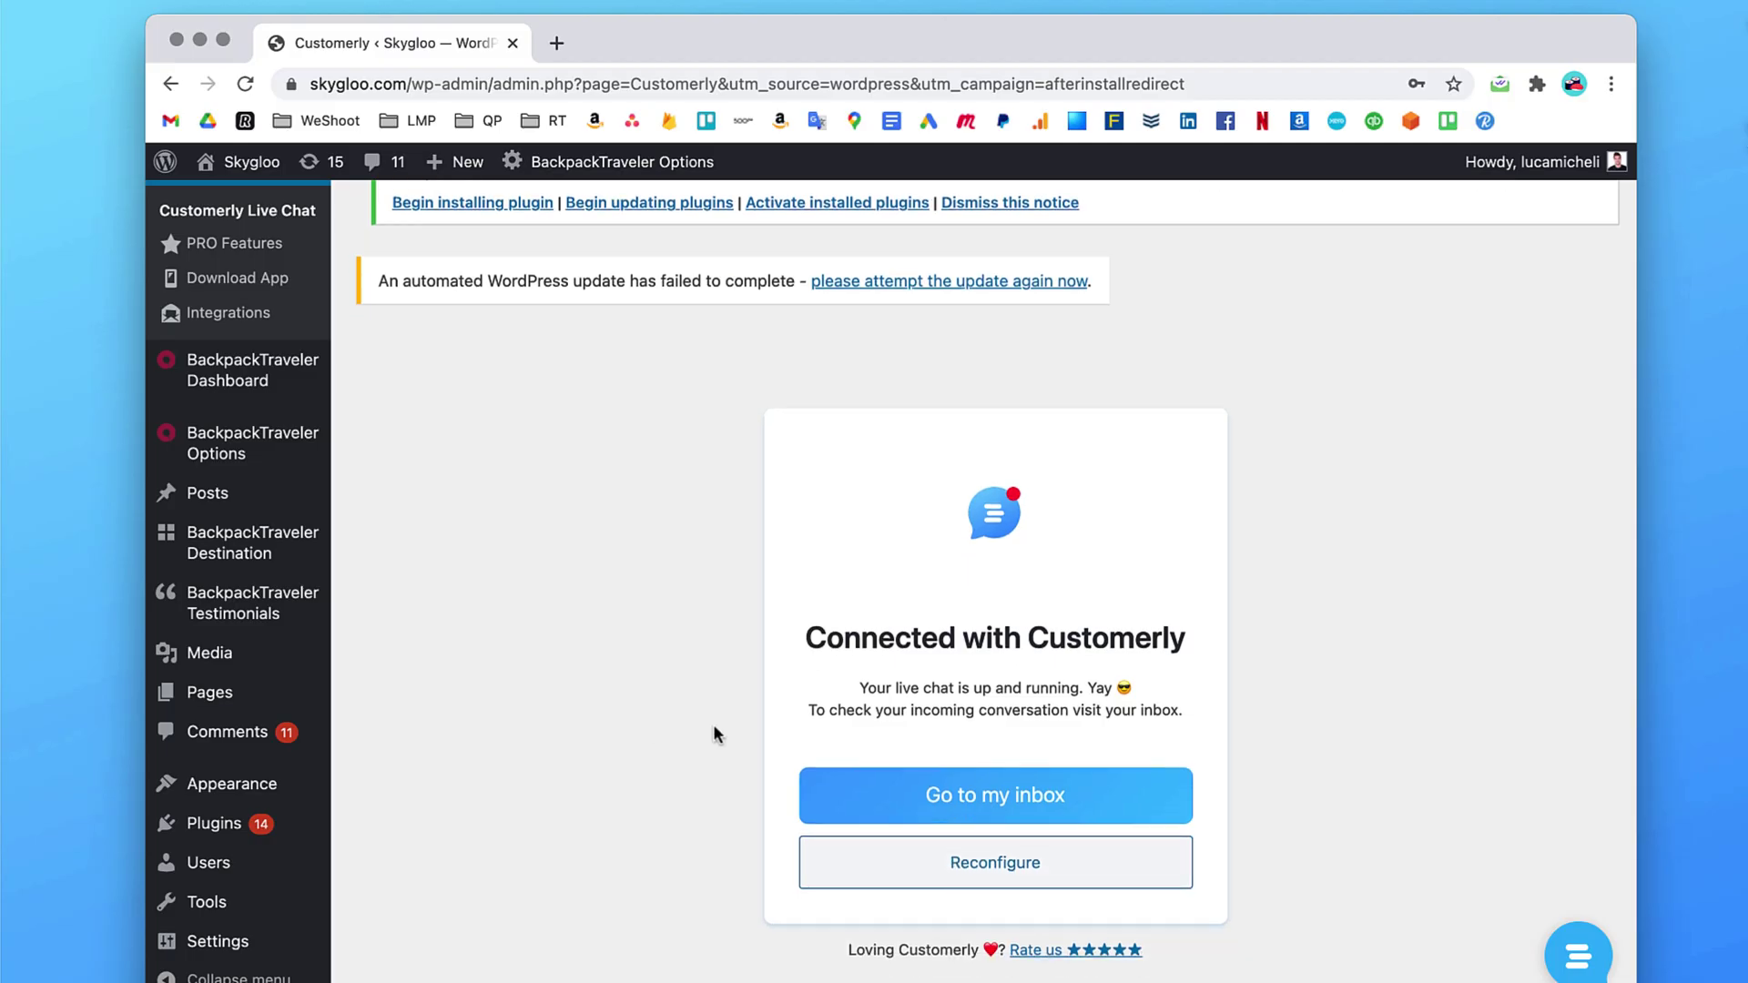
Go to the Customerly inbox and show the conversations of the Support team.
left_click(897, 797)
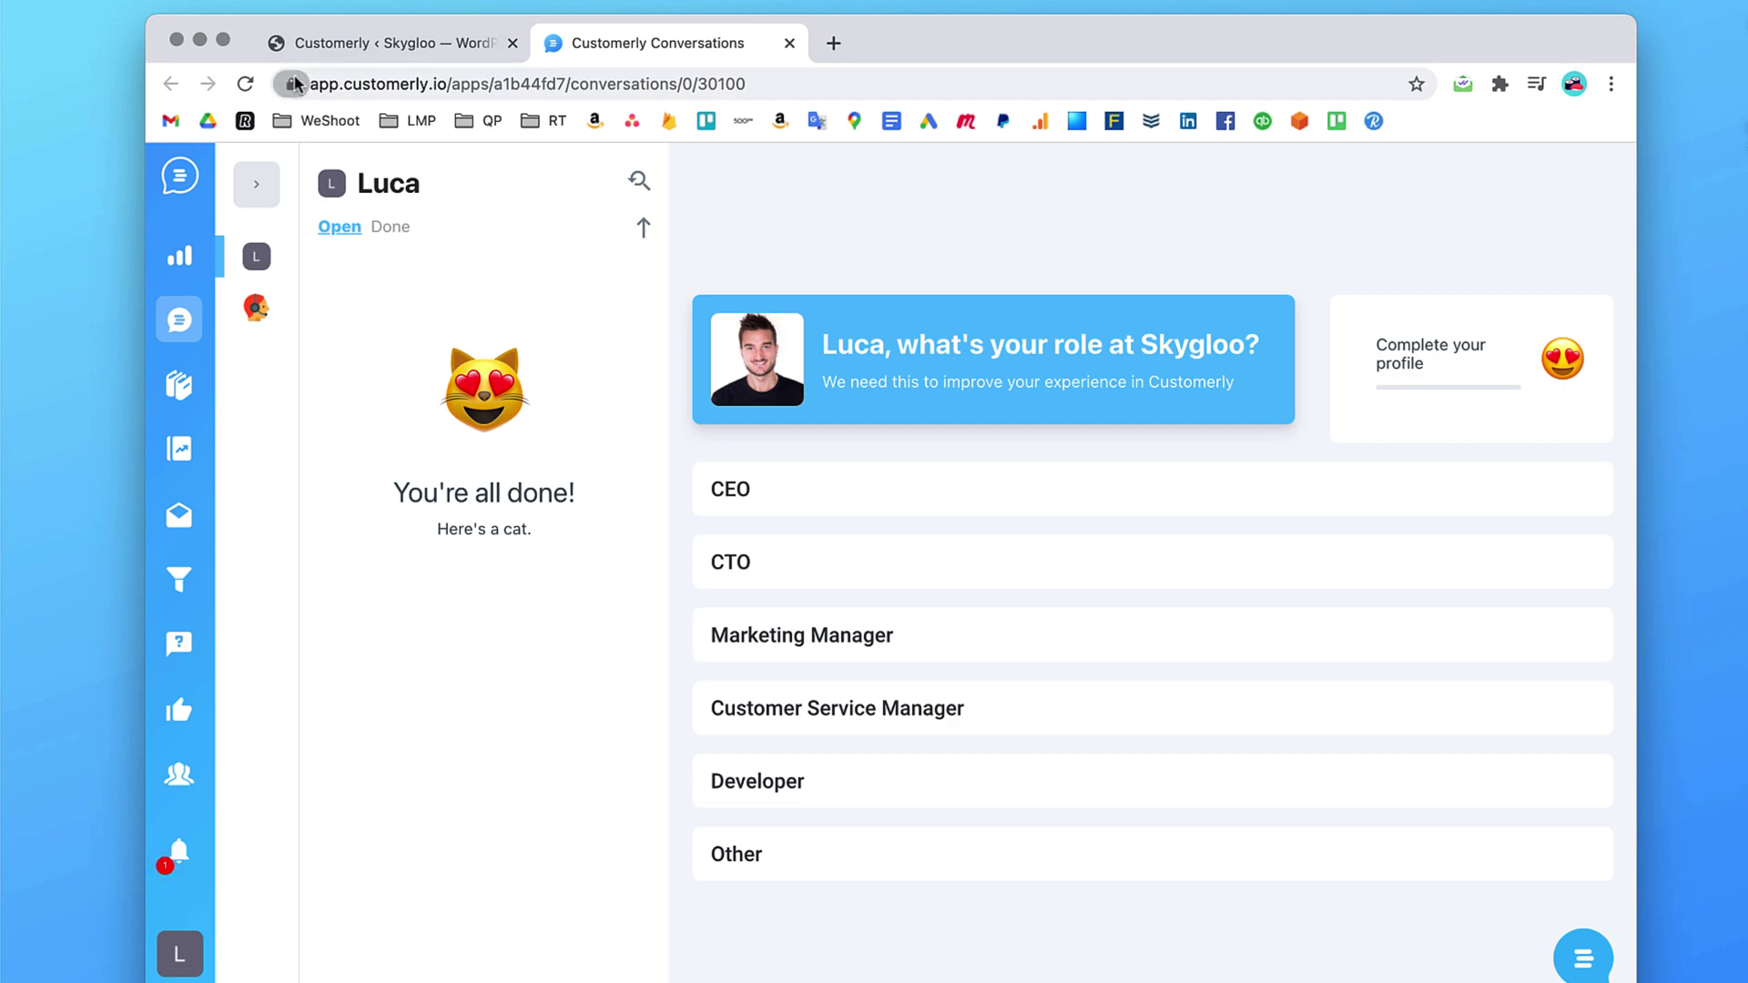
left_click_drag(295, 85, 278, 125)
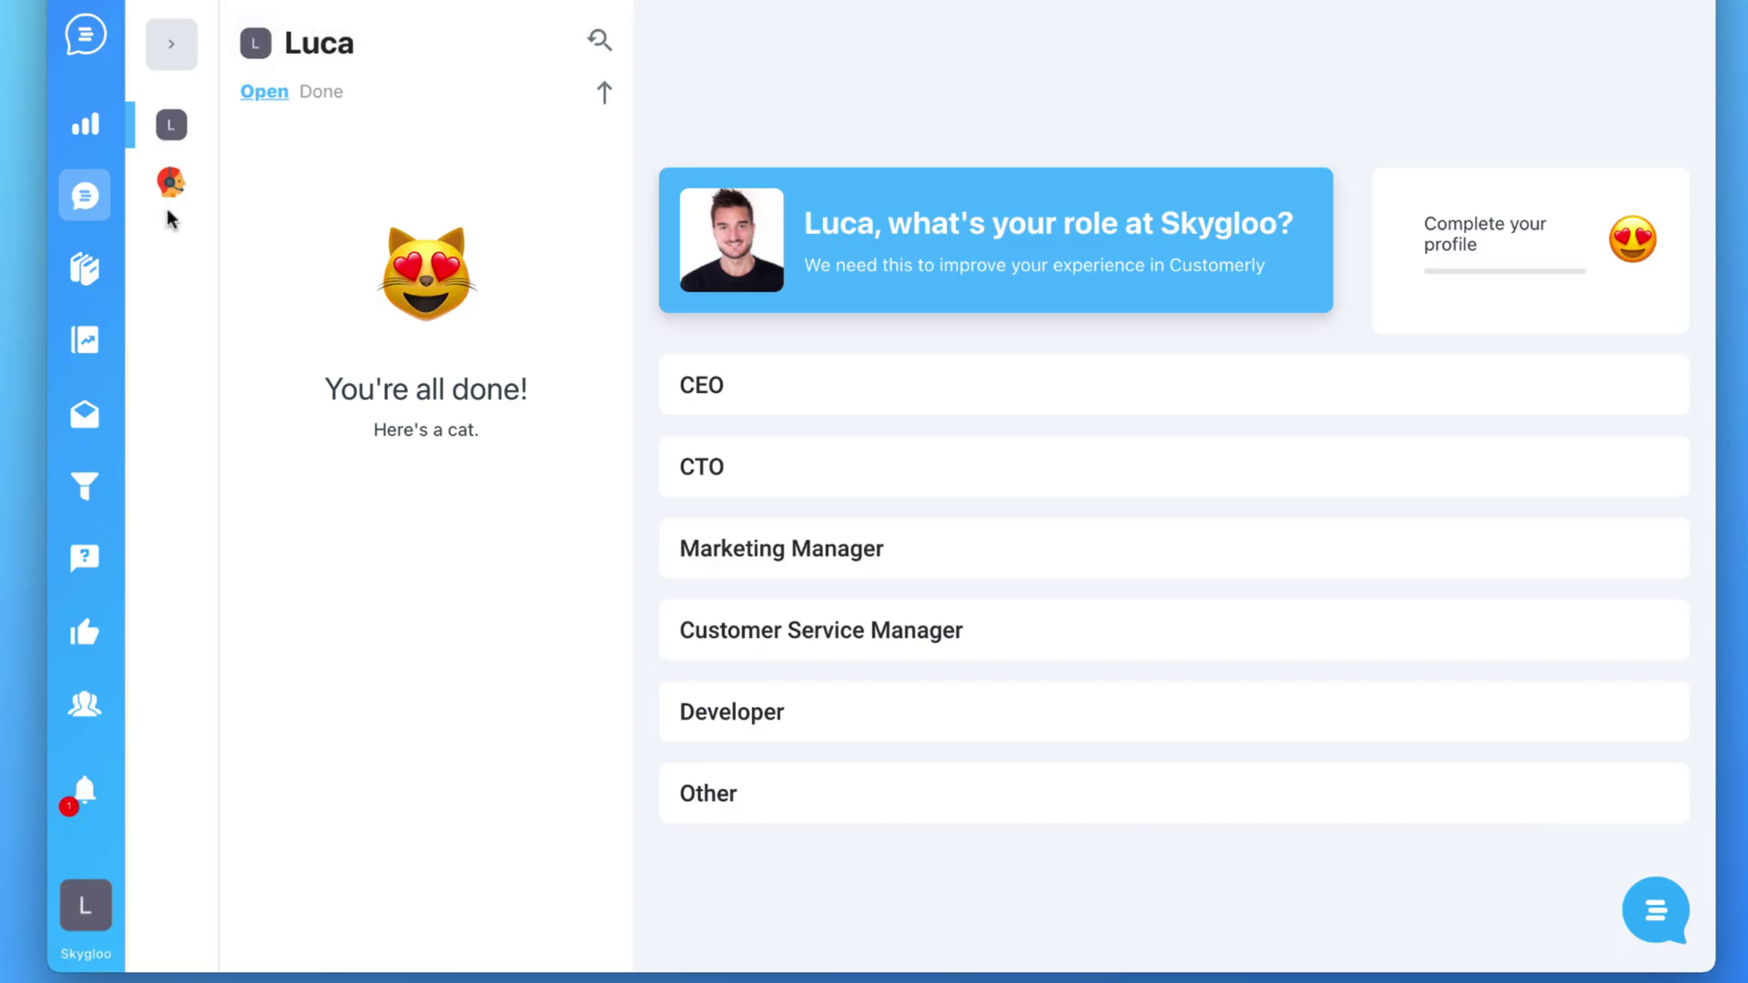
left_click(172, 184)
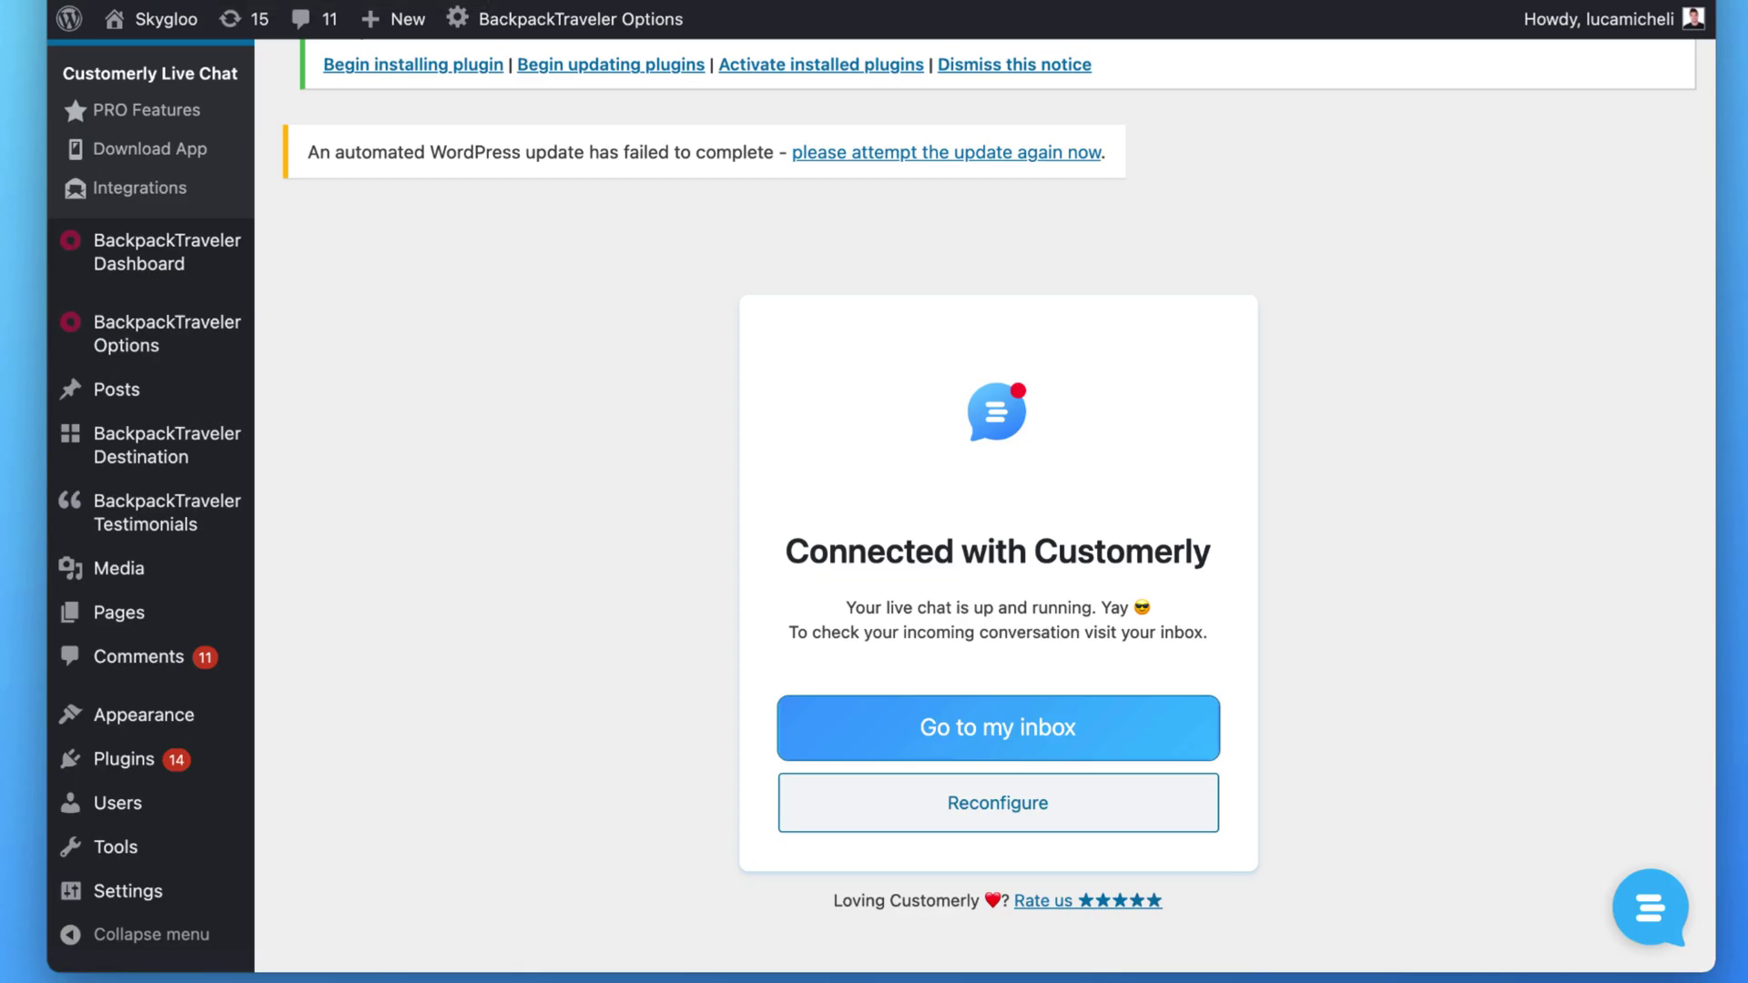
Visit the public Skygloo site and send "Hi theree" as a new conversation in its live chat widget.
mouse_move(182, 9)
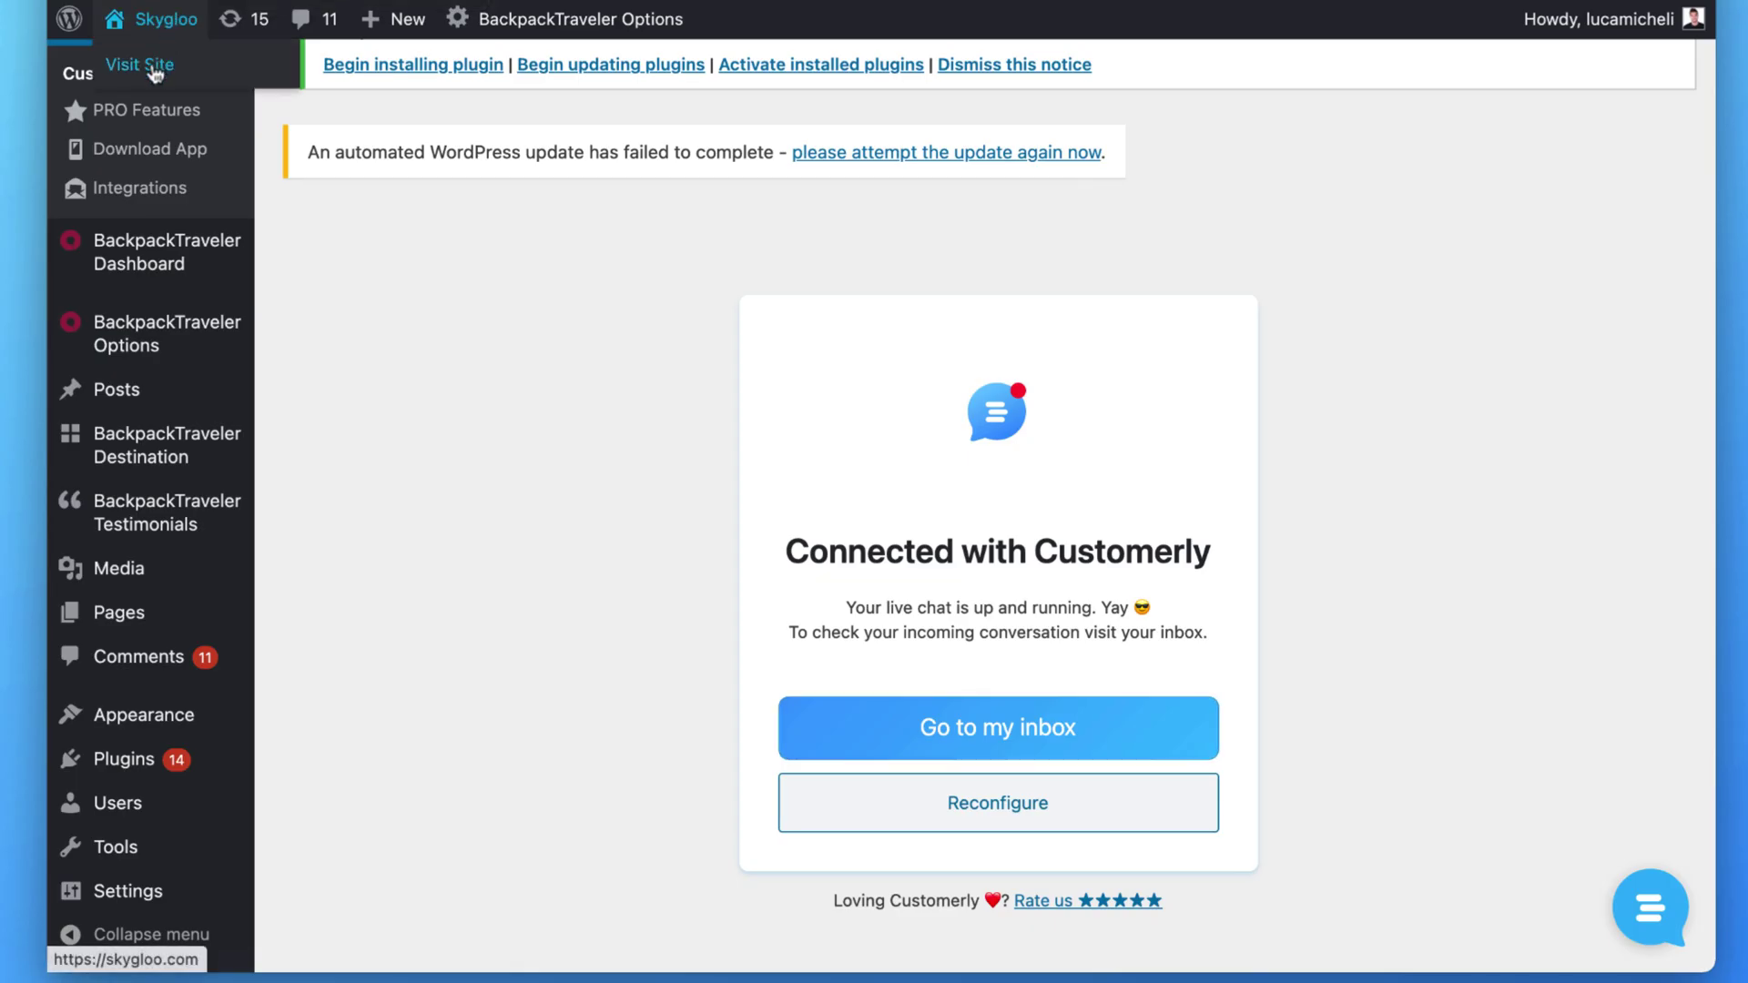
left_click(153, 69)
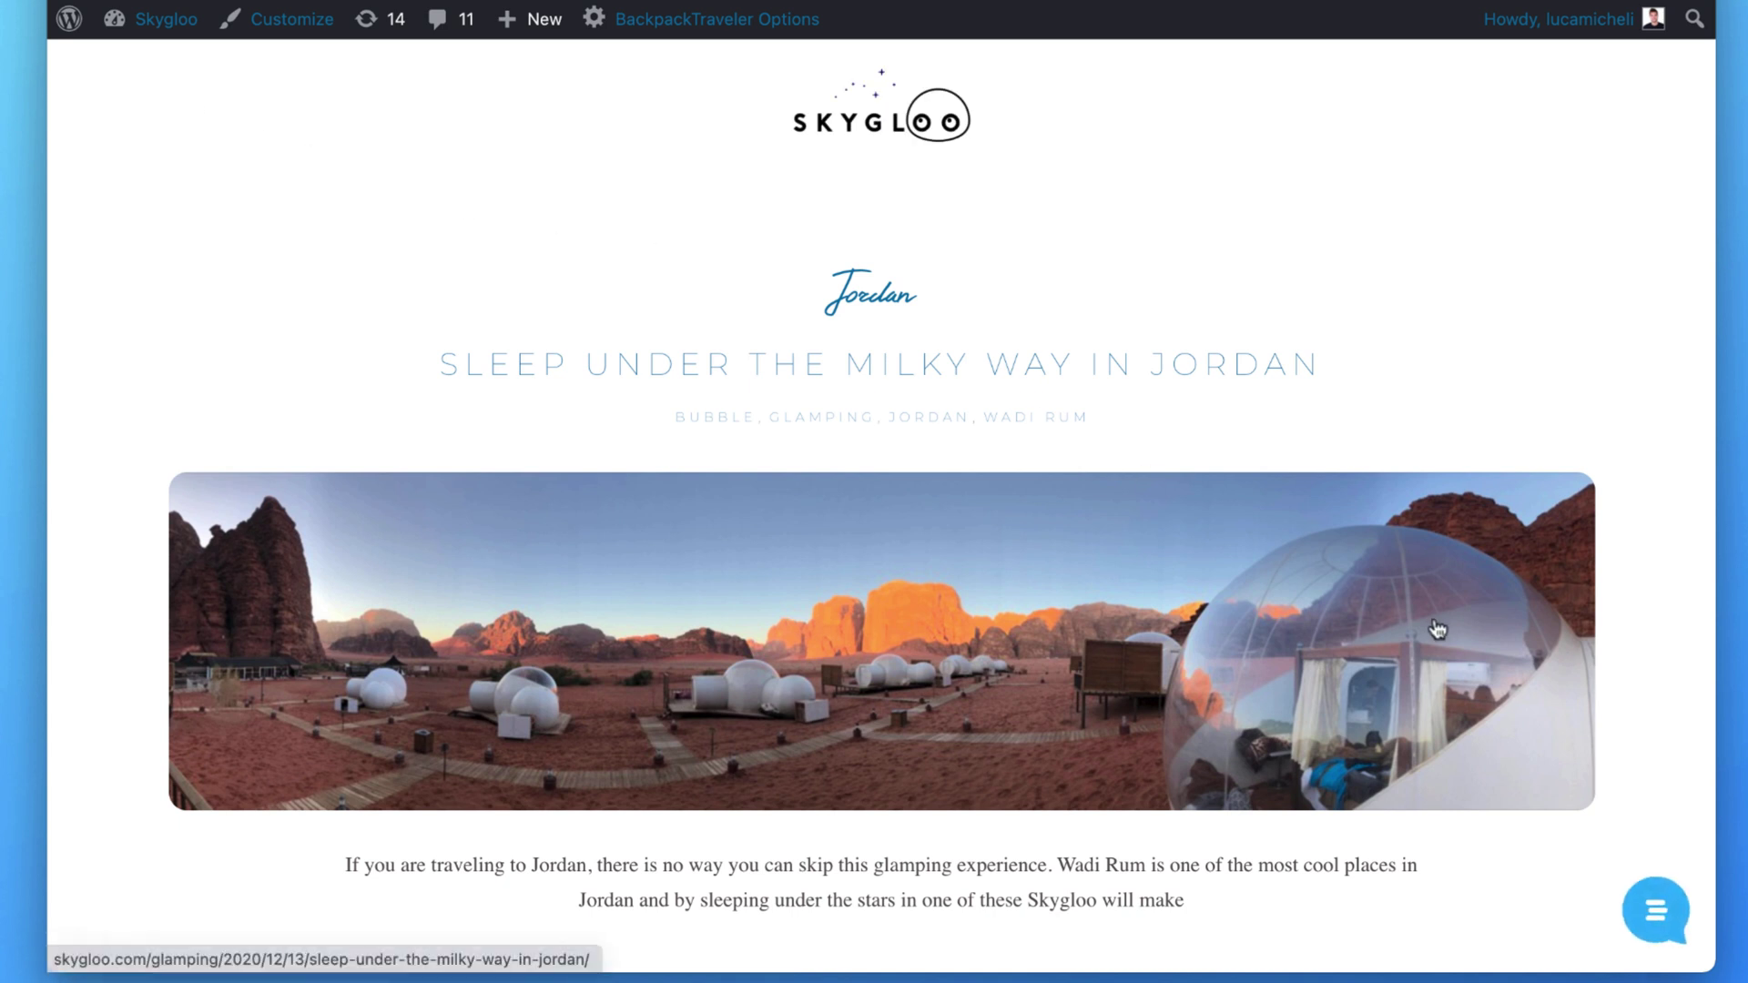
left_click(1651, 922)
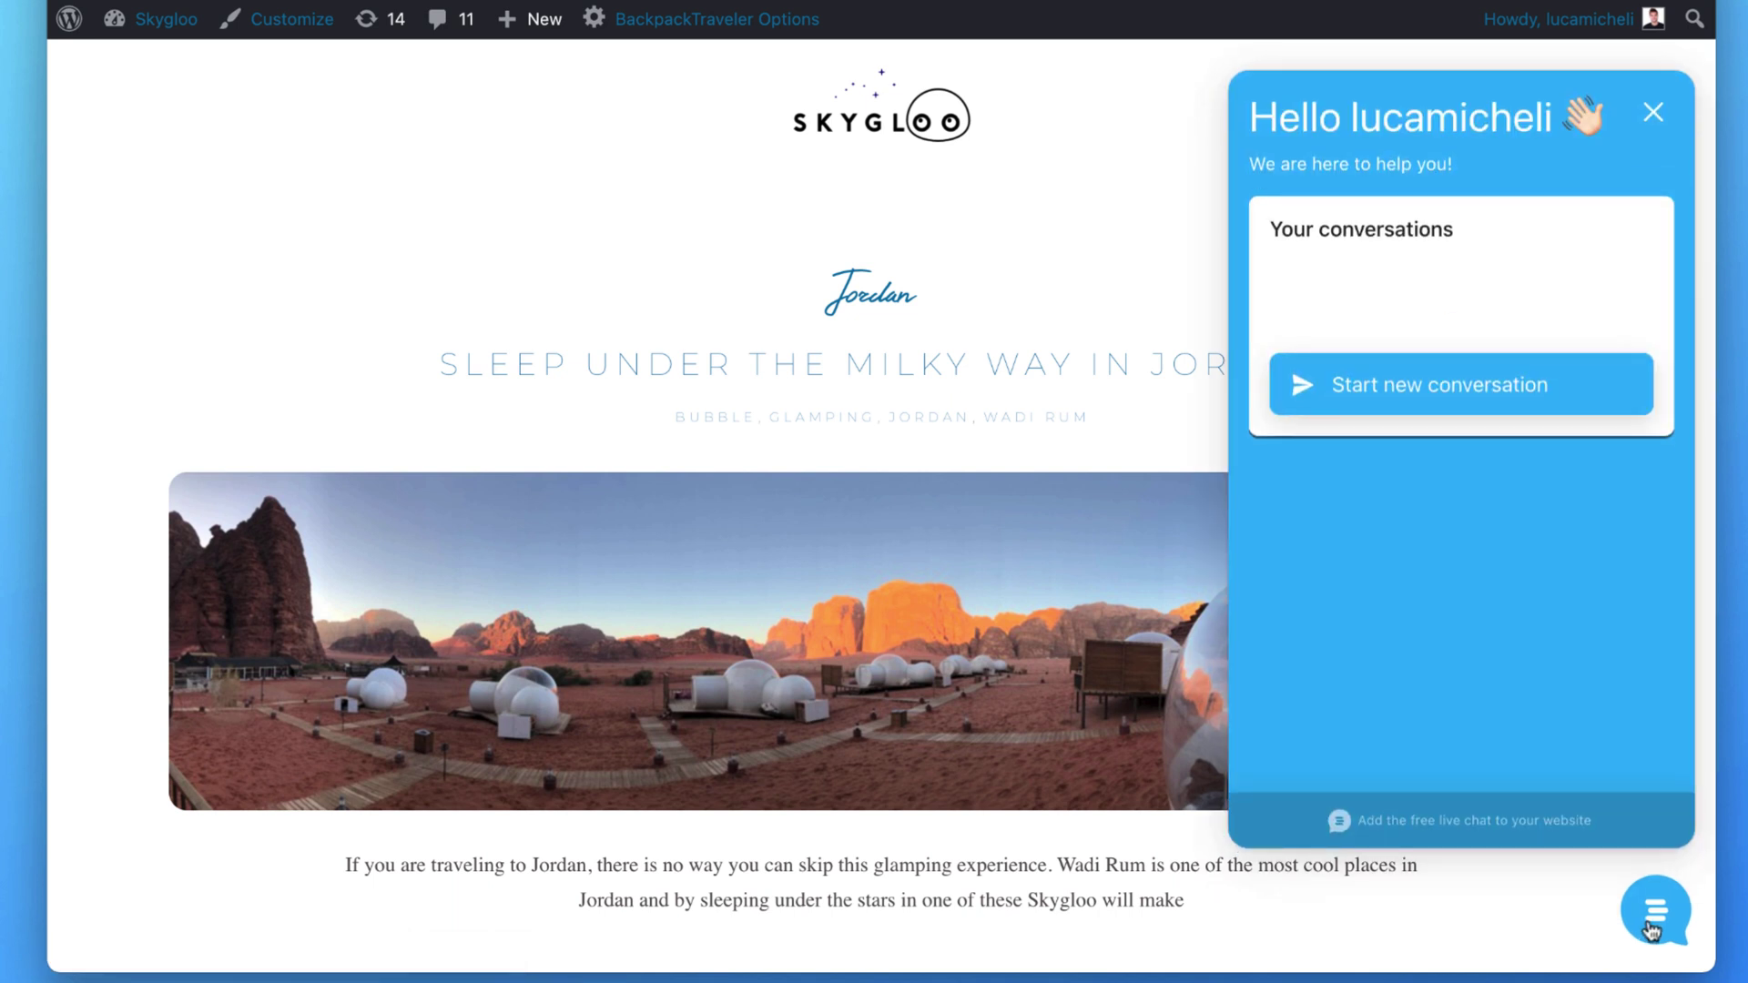
left_click(1473, 410)
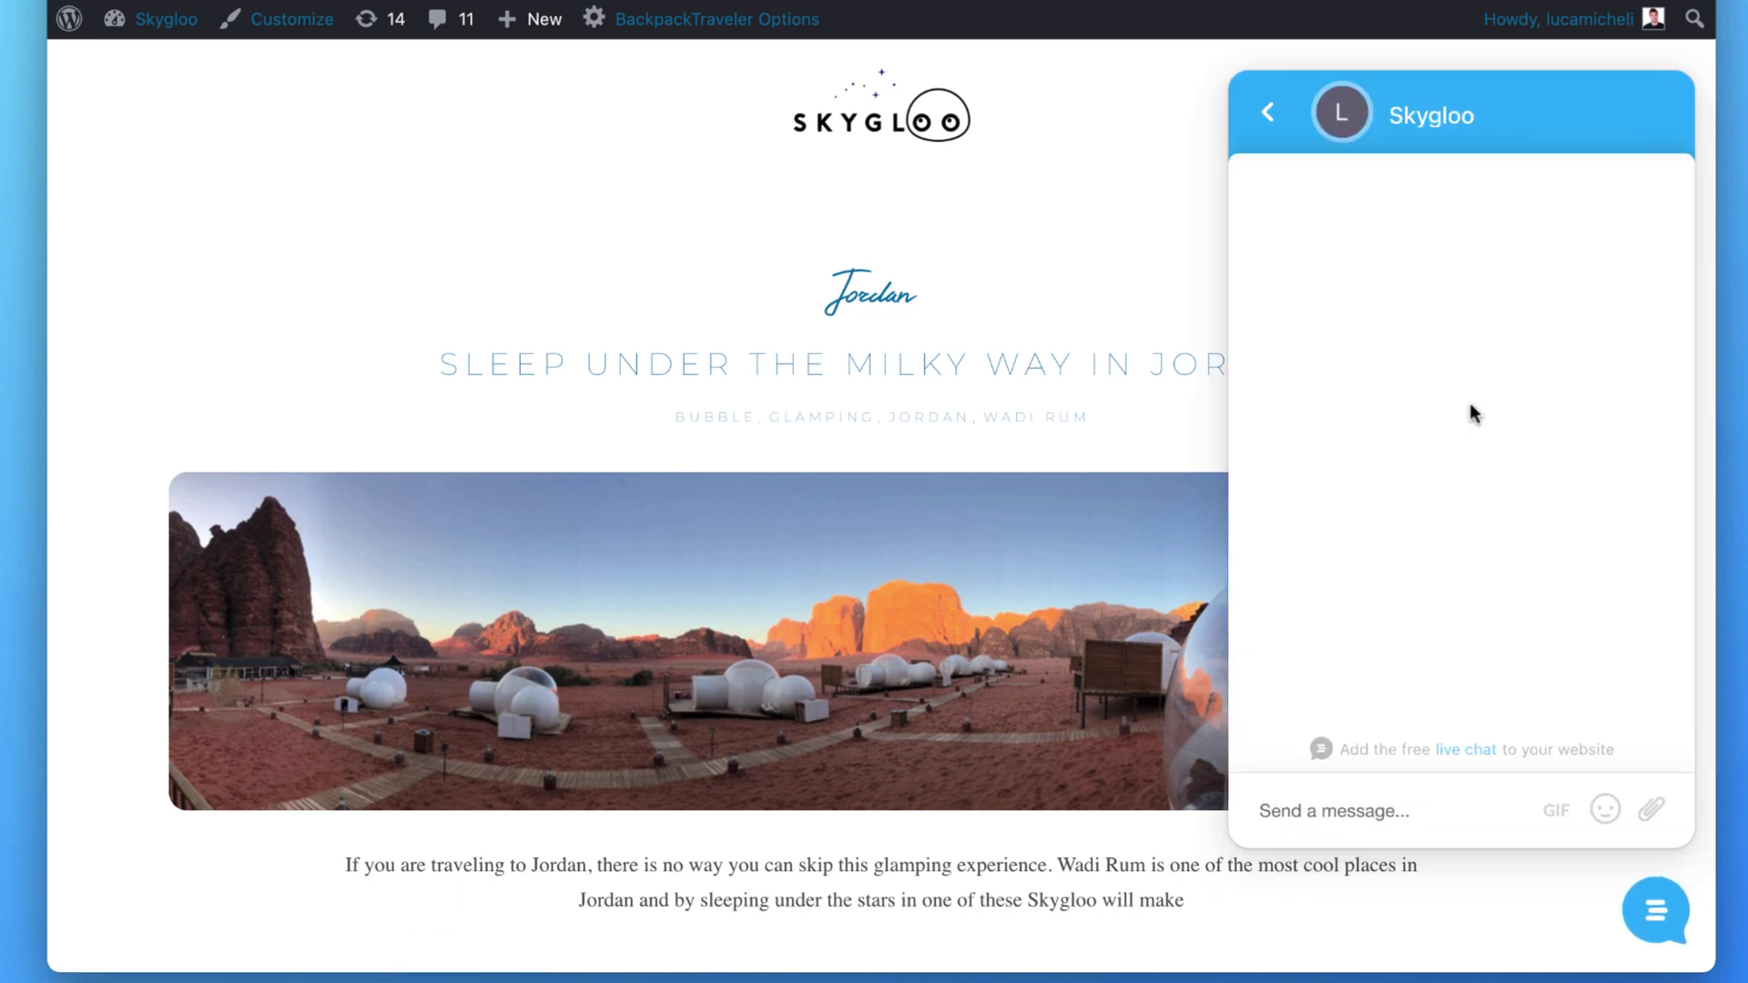
left_click(1426, 822)
type("Hi theree")
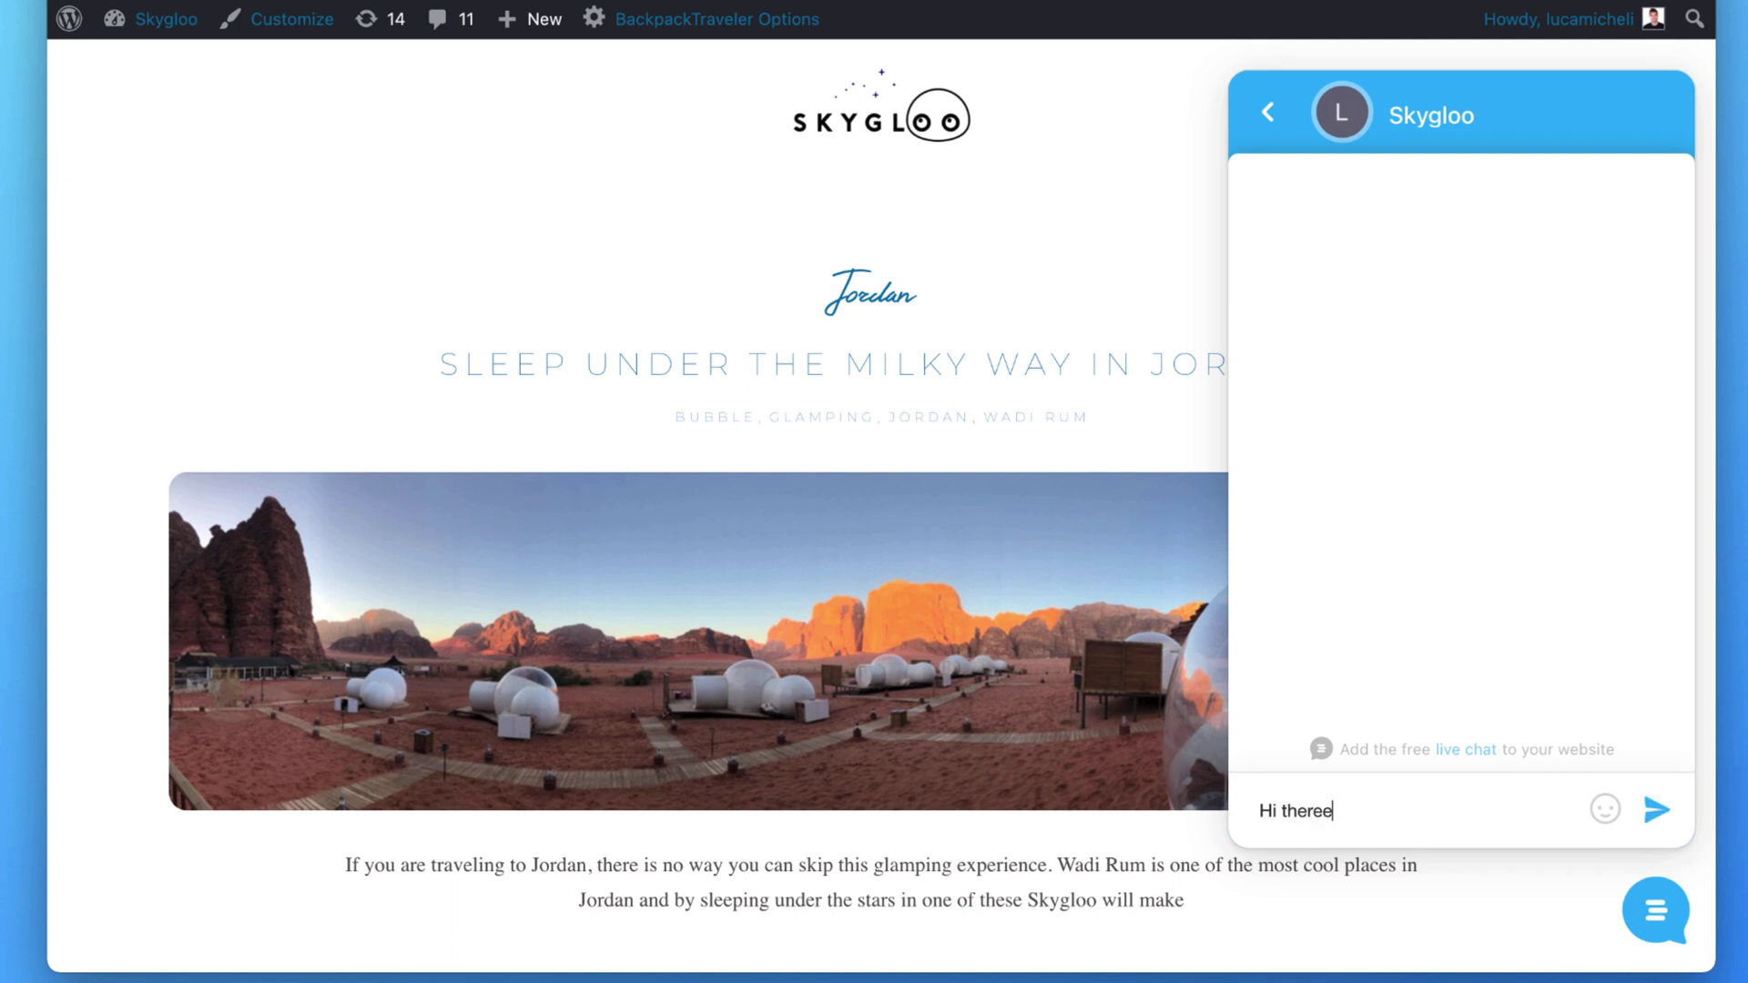
key("Return")
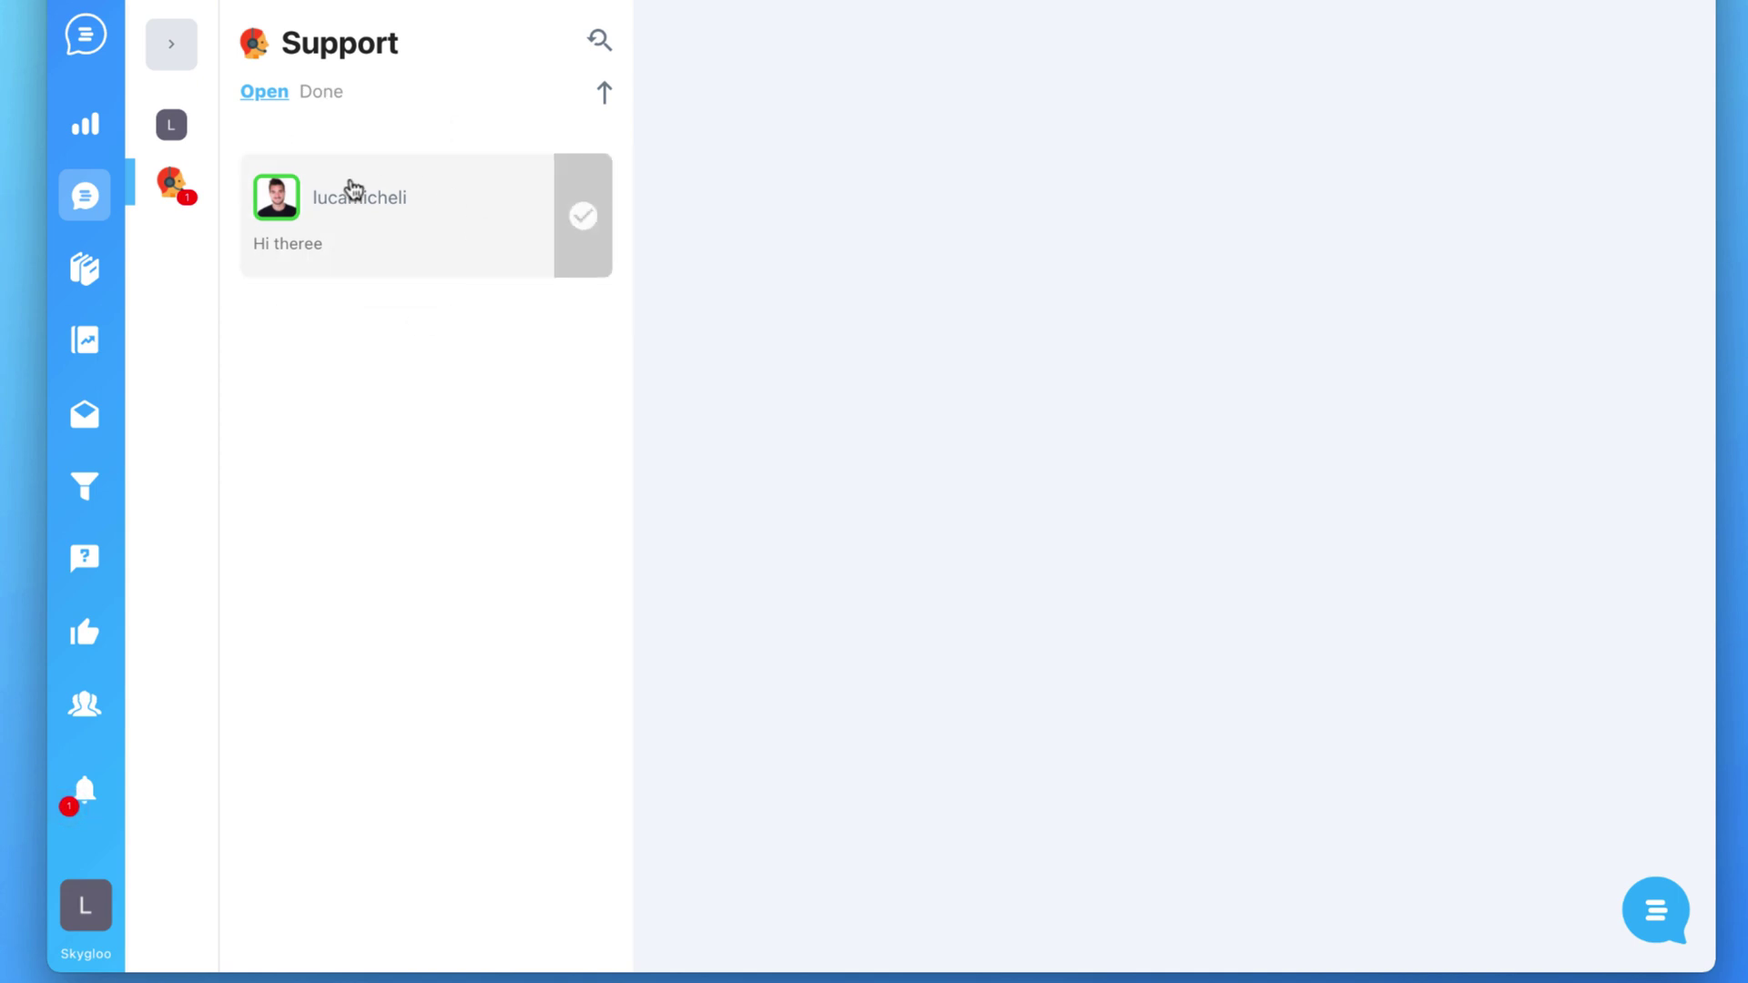
Open the "Hi theree" conversation in the Customerly Support inbox and examine the visitor's e-mail and other user details.
left_click(349, 196)
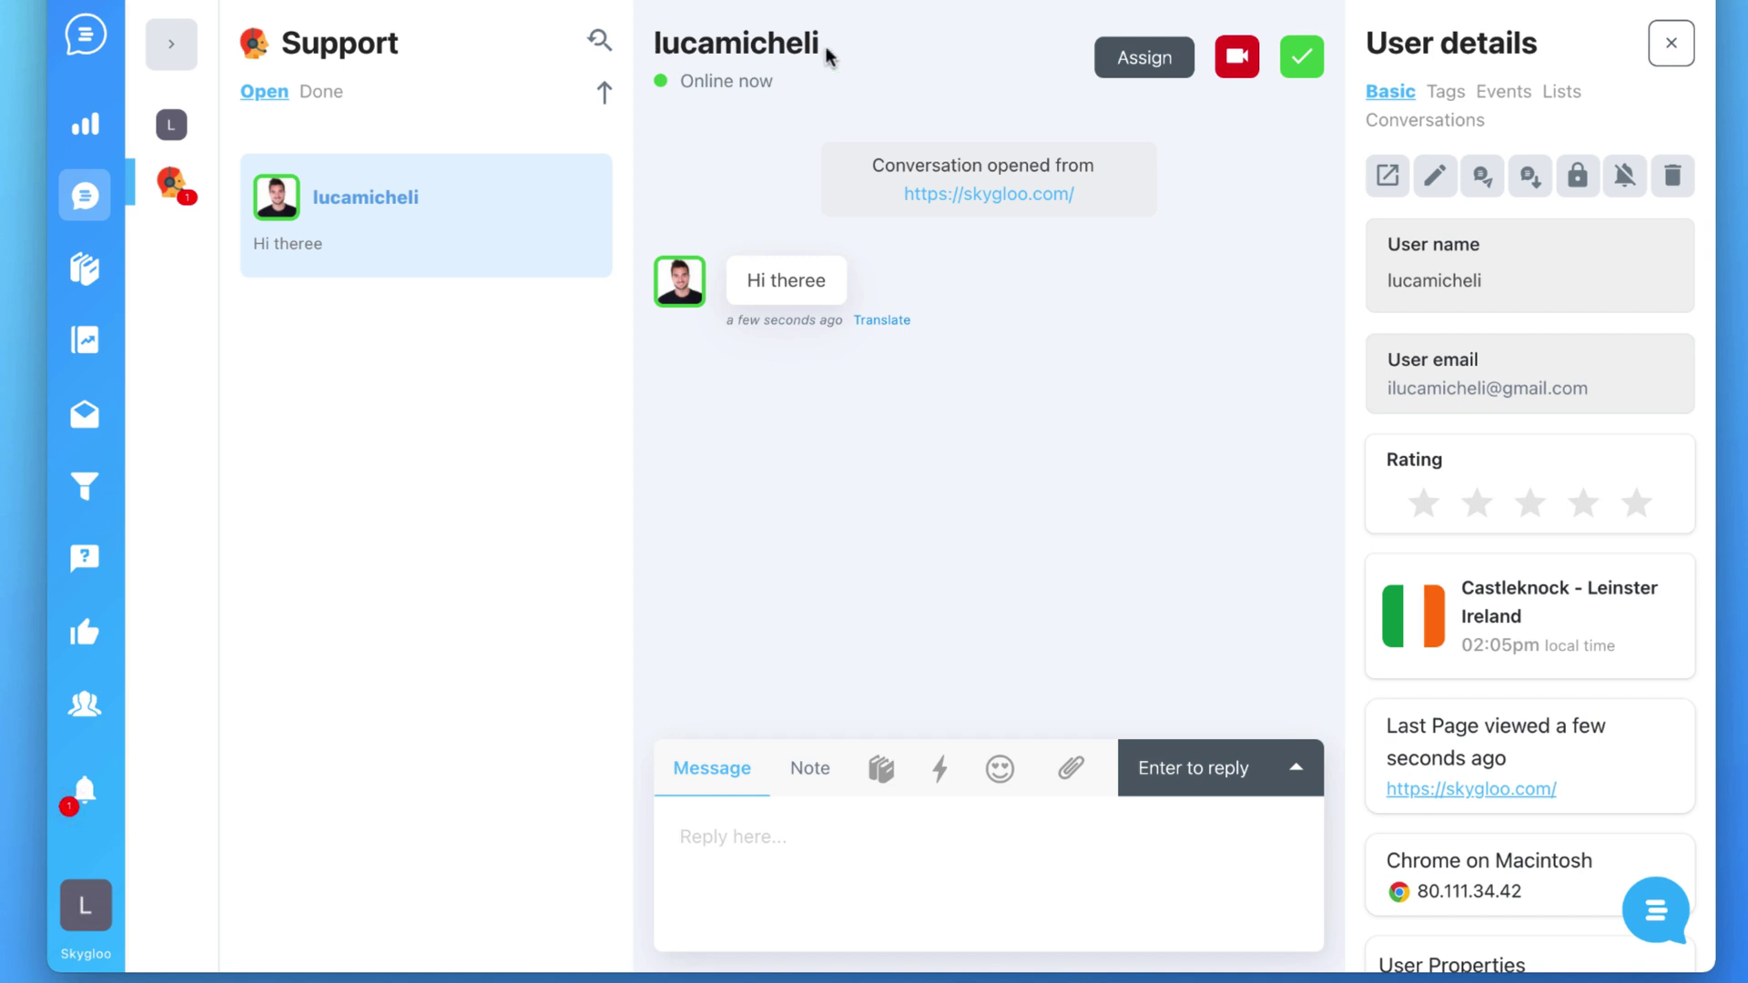
left_click_drag(1385, 389, 1589, 389)
scroll(1560, 399, "down", 2)
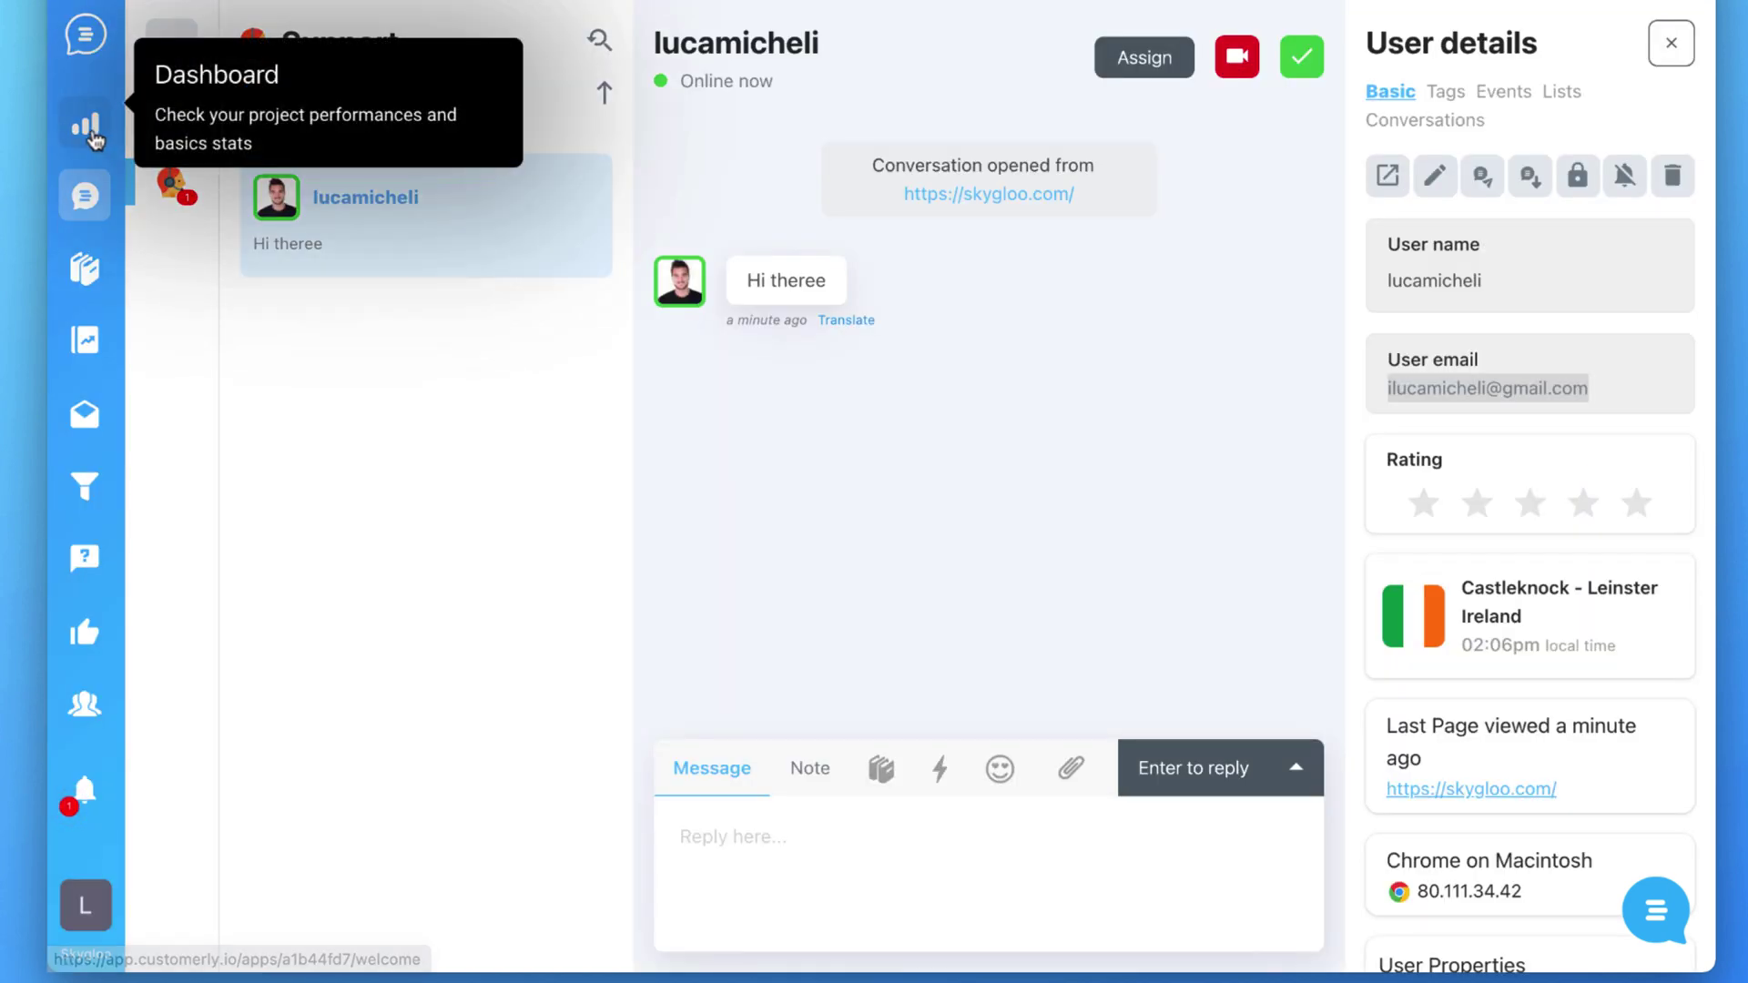
Open the Customerly dashboard and answer the question about the role at Skygloo with CEO.
left_click(89, 131)
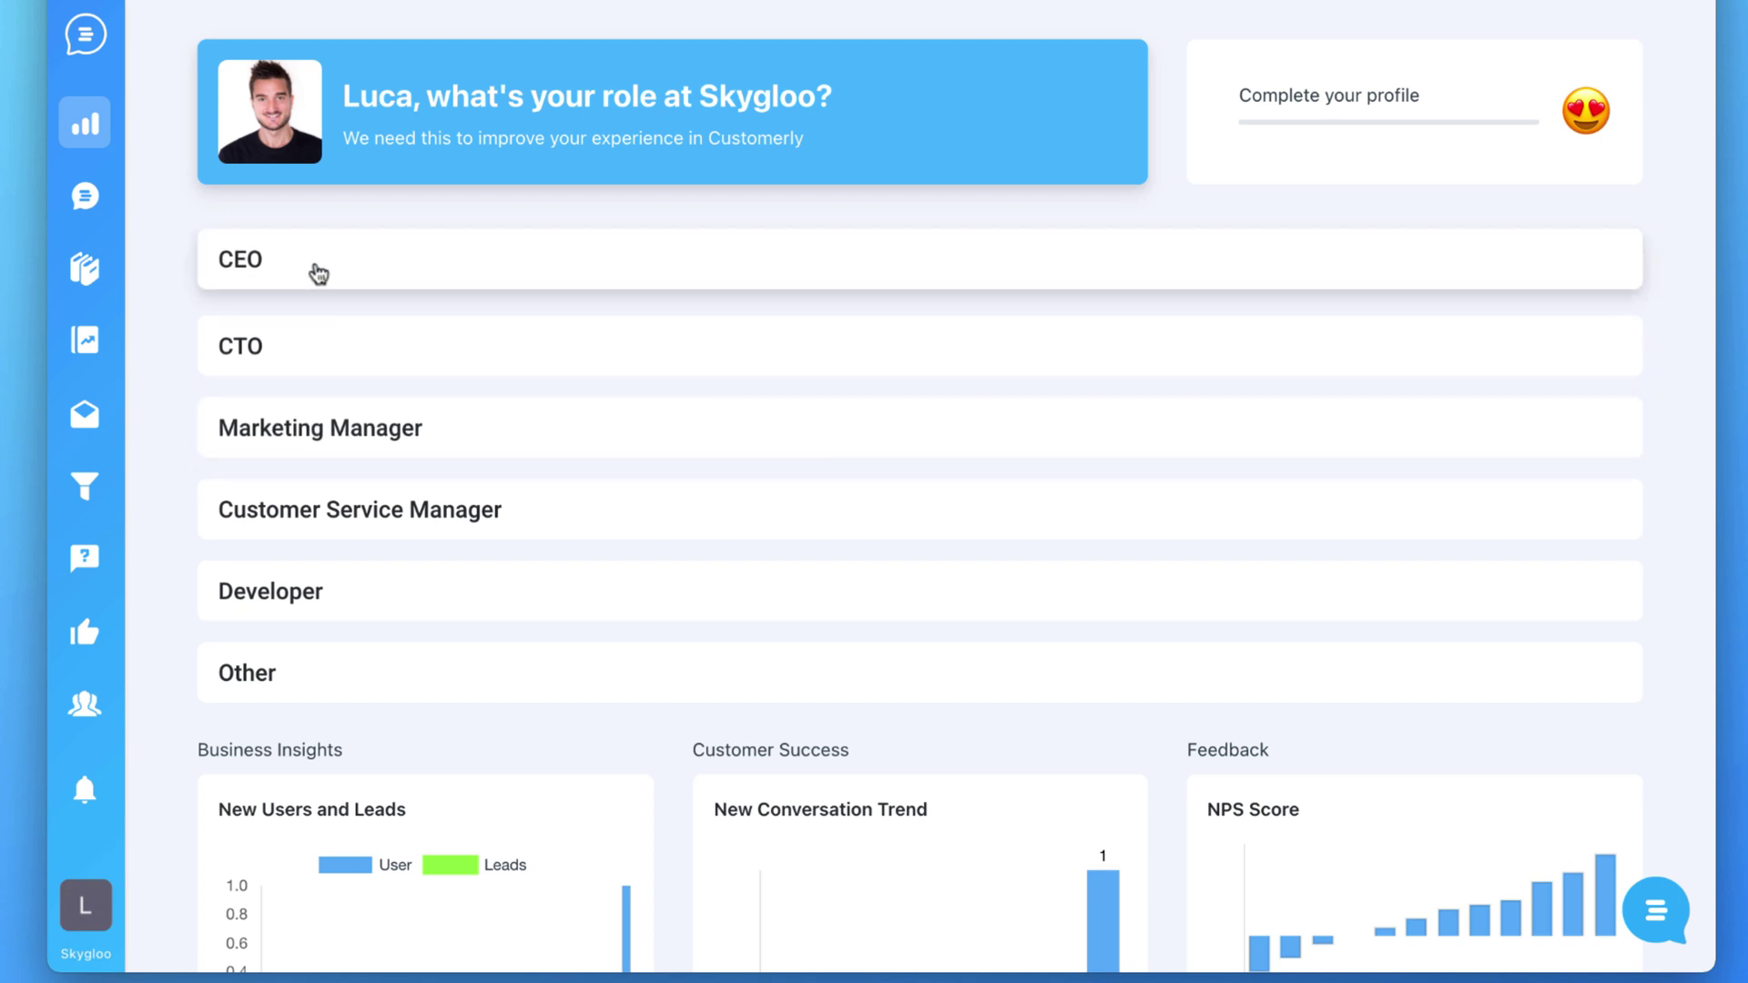
left_click(320, 272)
left_click(303, 286)
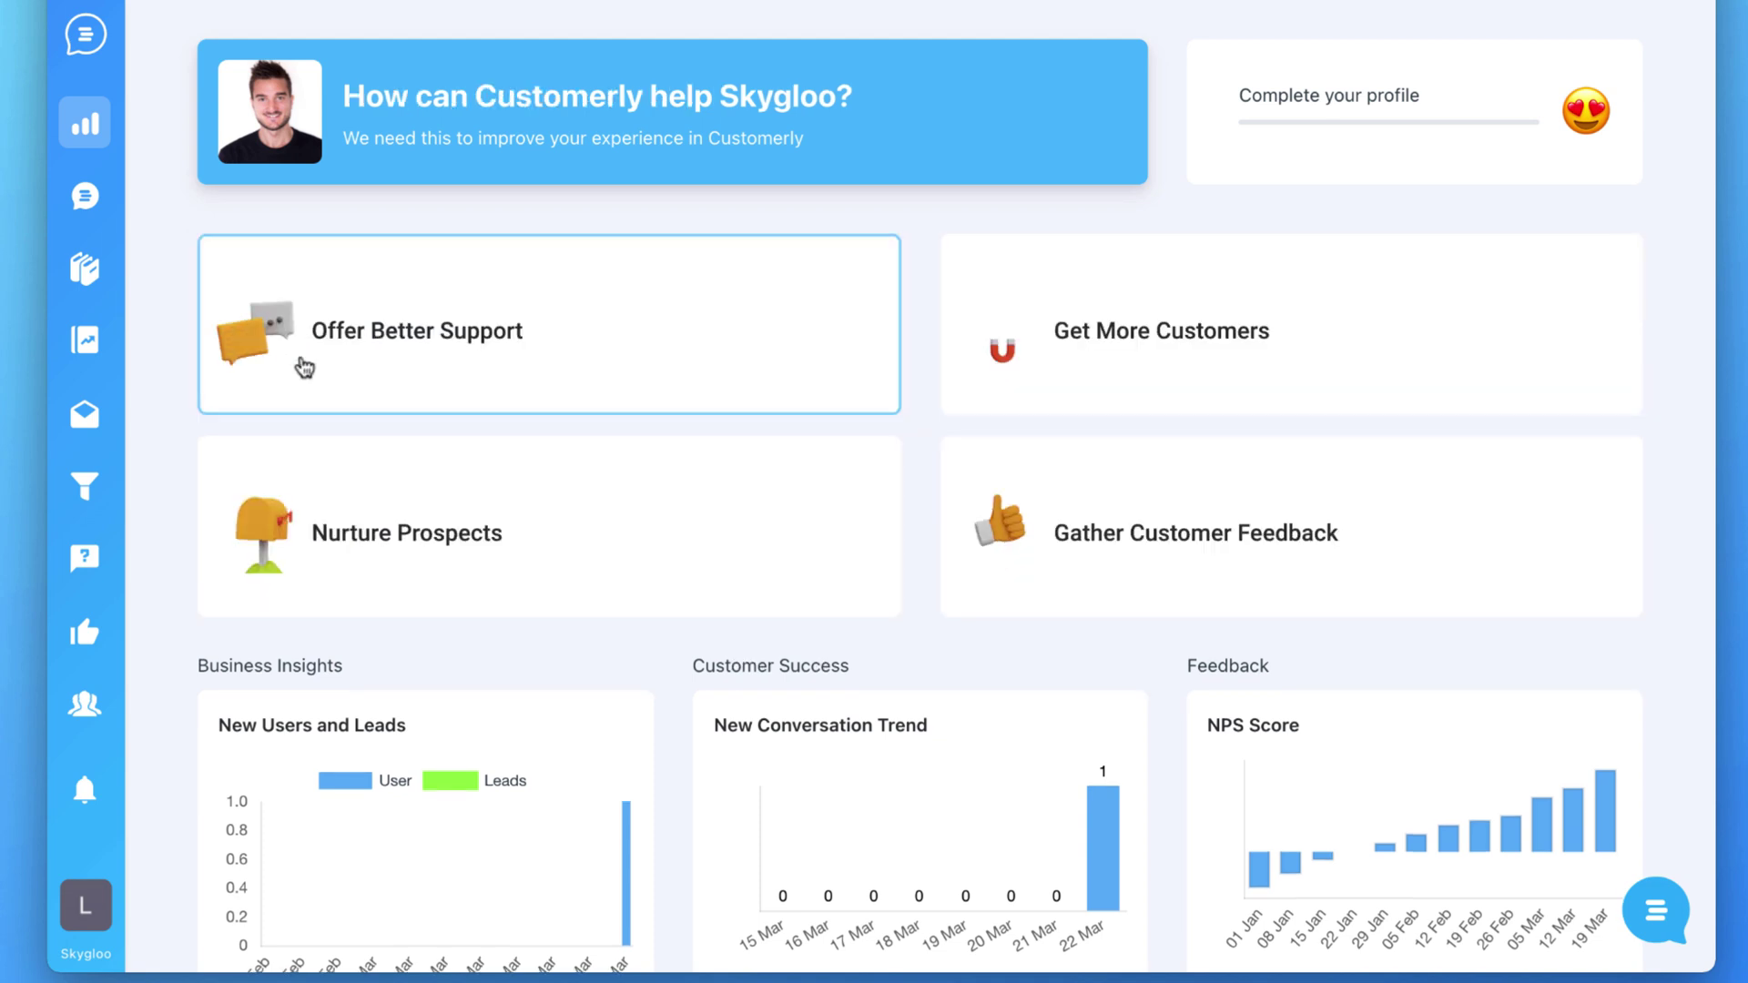
Choose Offer Better Support and Get More Customers as the ways Customerly can help, and continue.
left_click(361, 366)
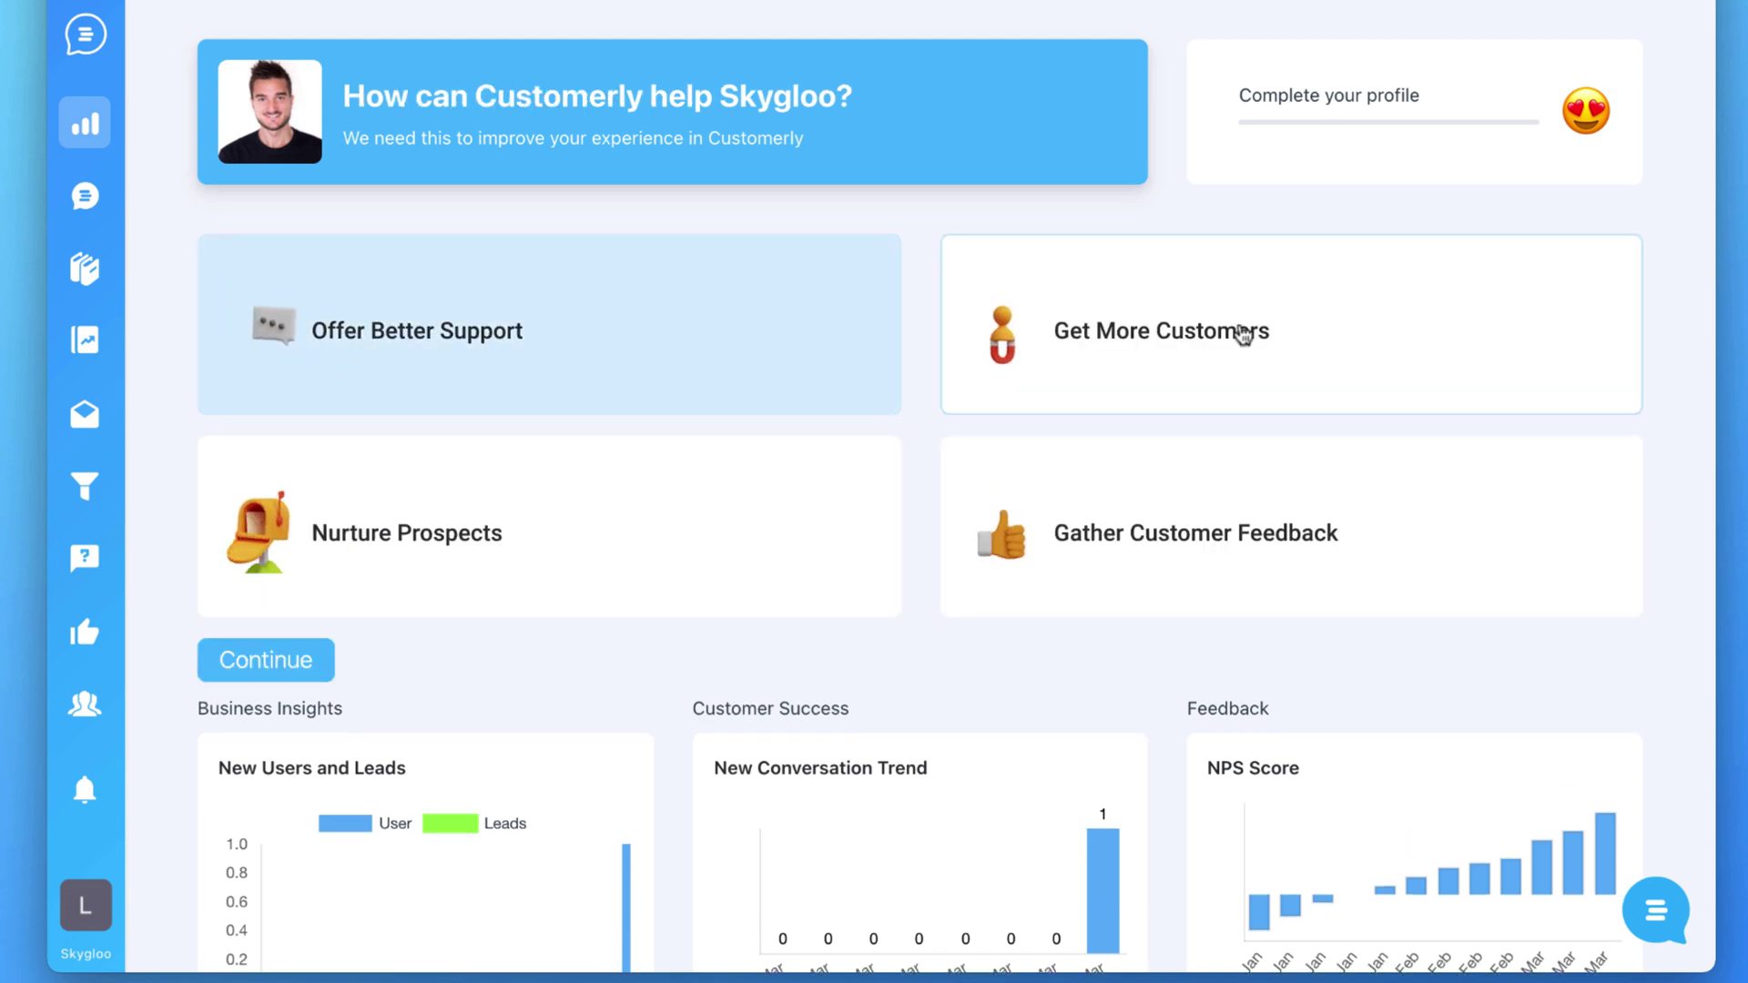
left_click(1229, 337)
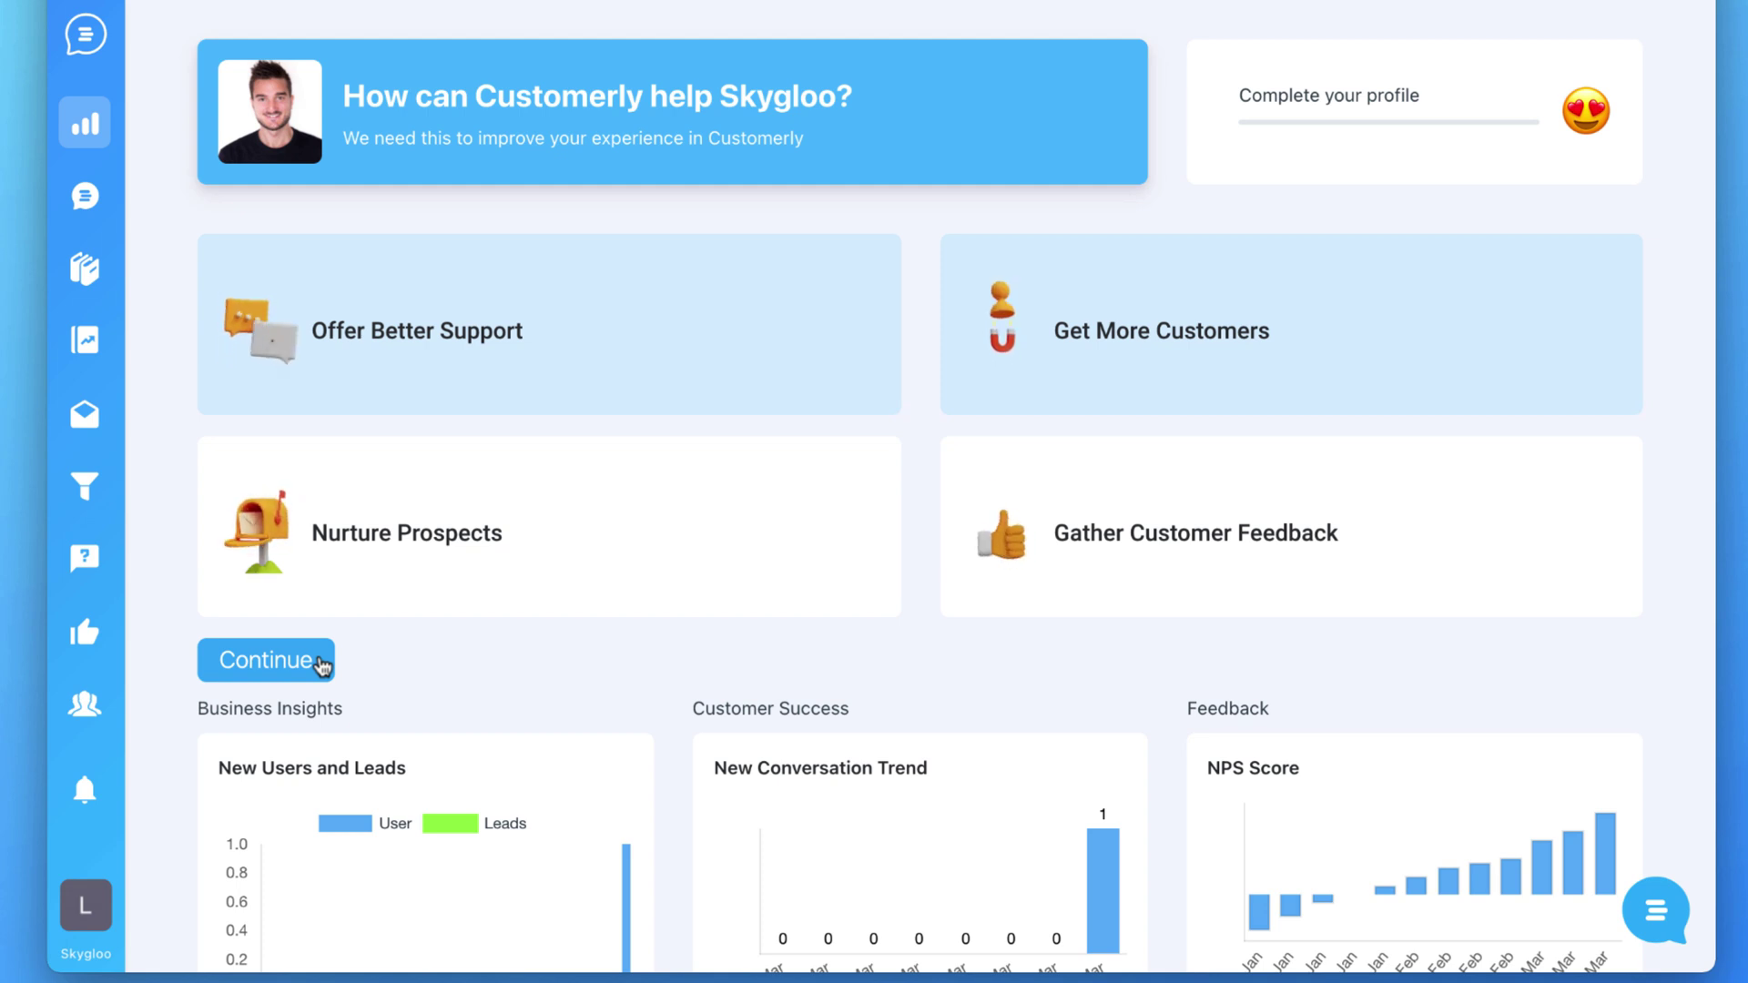
left_click(300, 667)
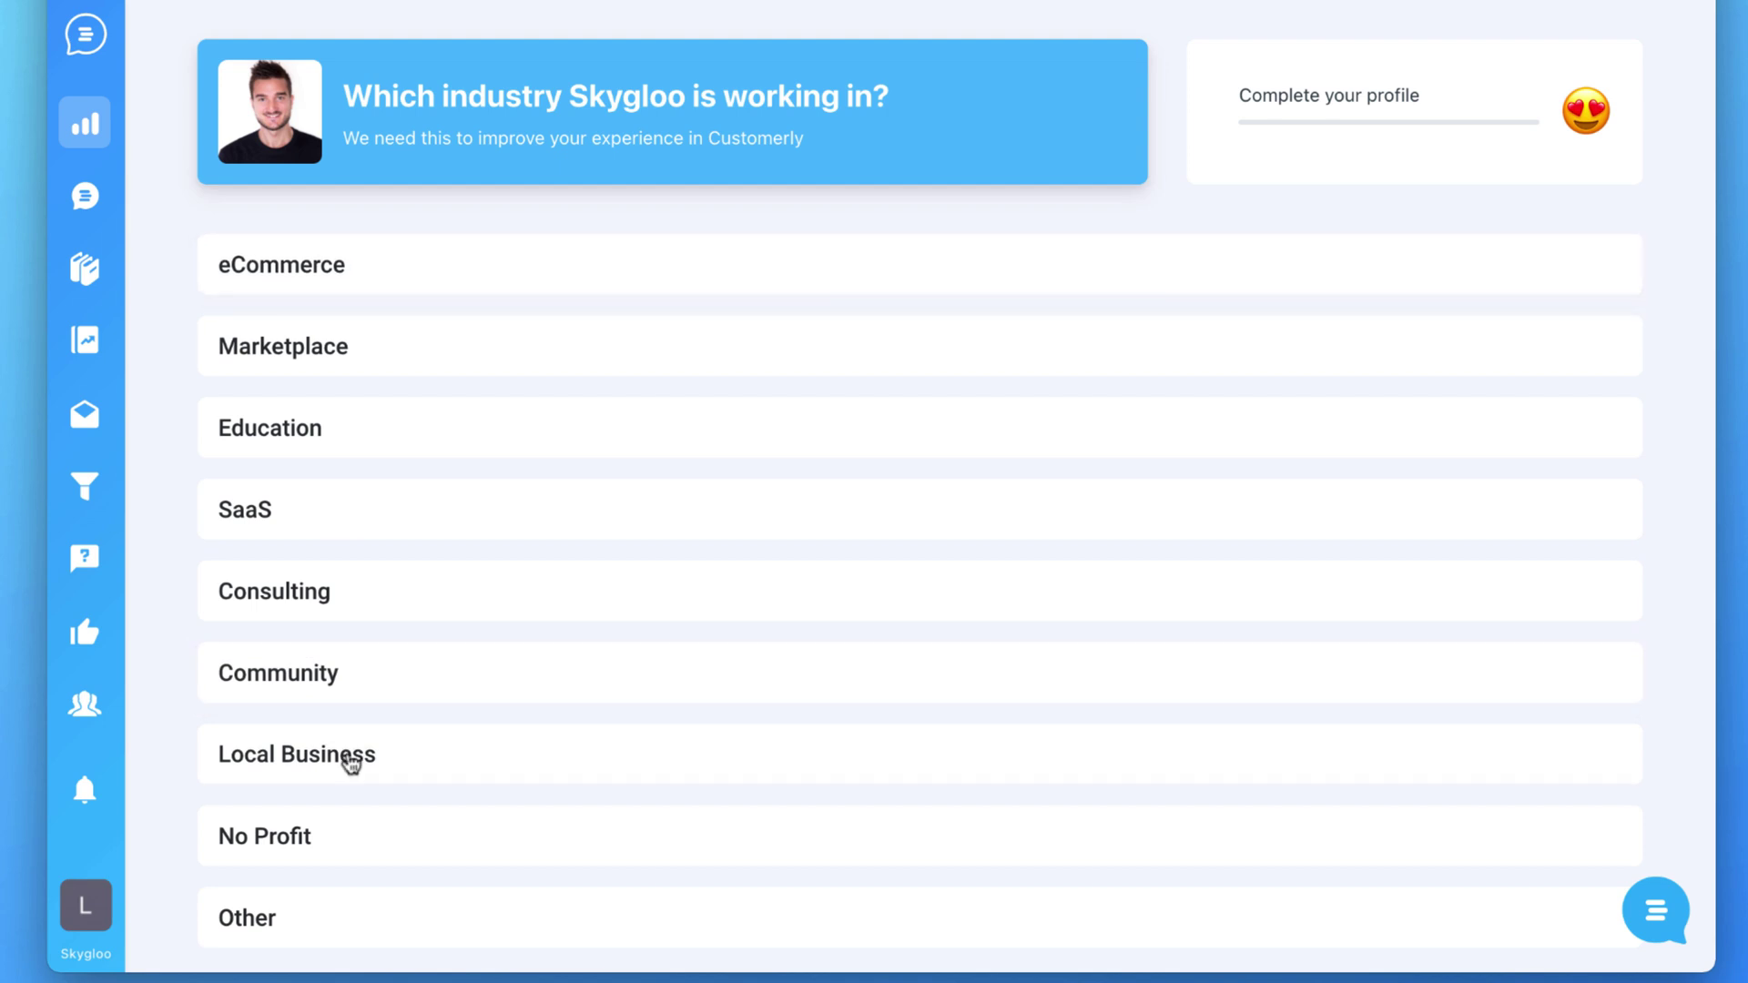
Set the company's industry to Local Business and answer No to running a web agency.
left_click(351, 757)
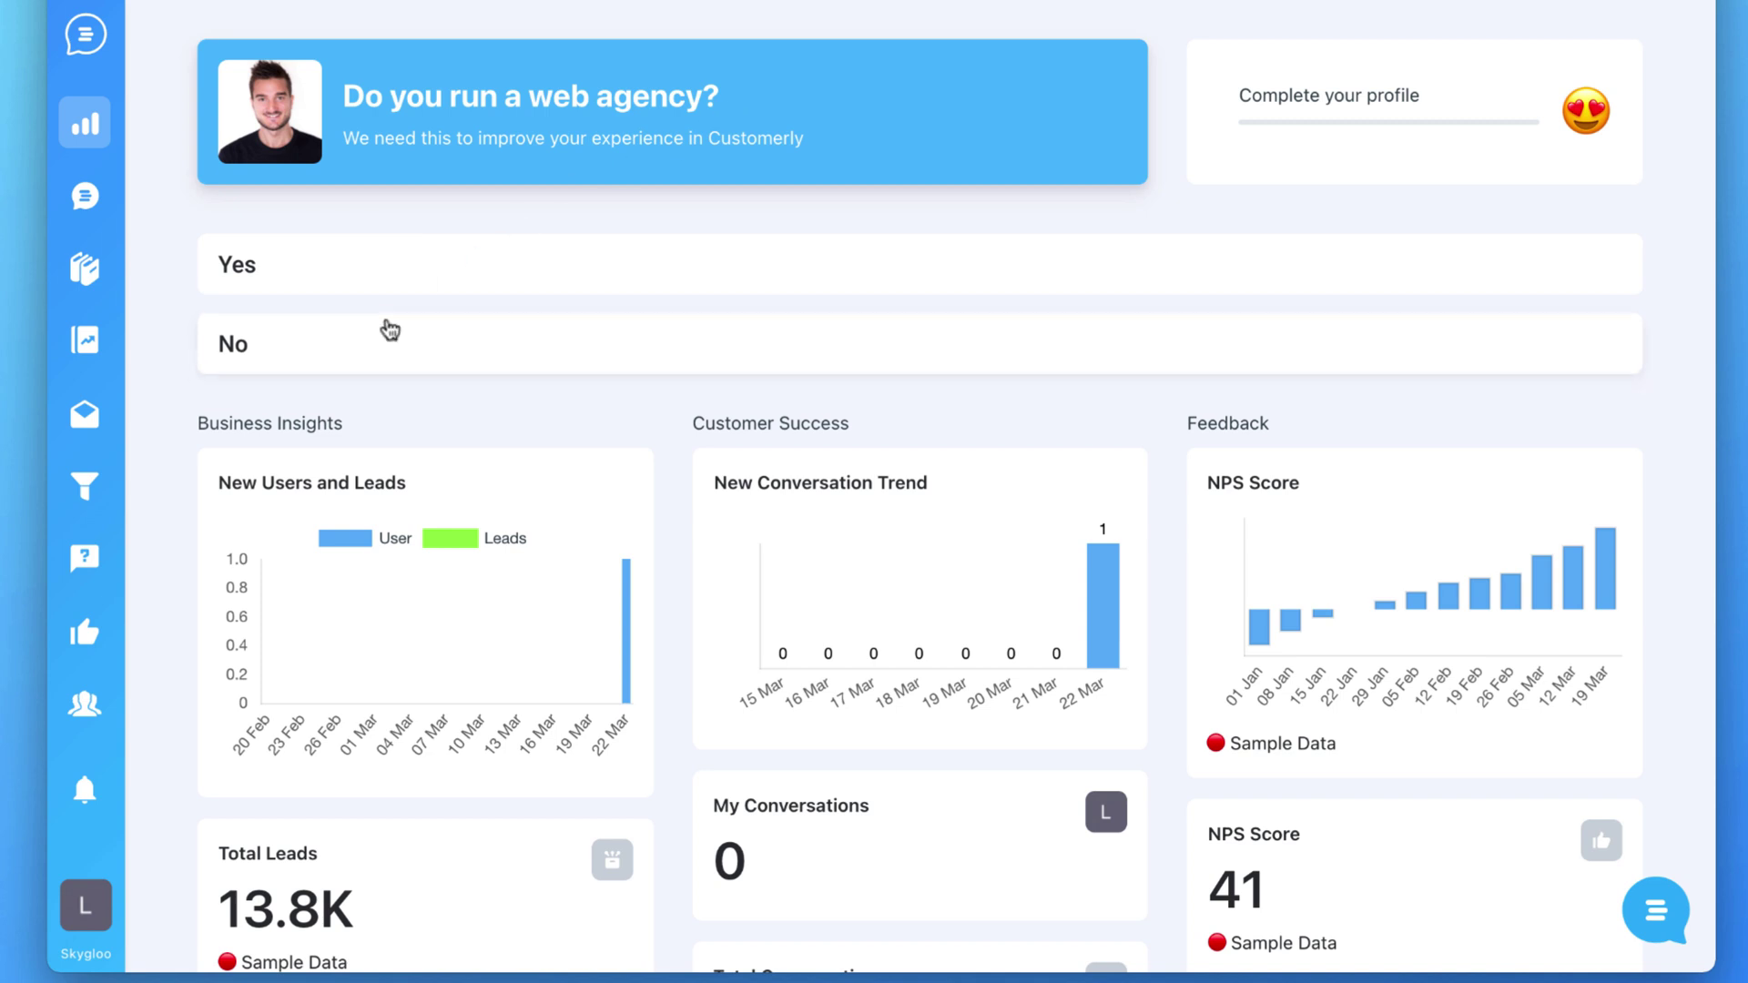
left_click(390, 330)
Start customizing the live chat experience and upload IMG_0045_square as the profile picture, adjusting its circular crop.
scroll(400, 379, "down", 3)
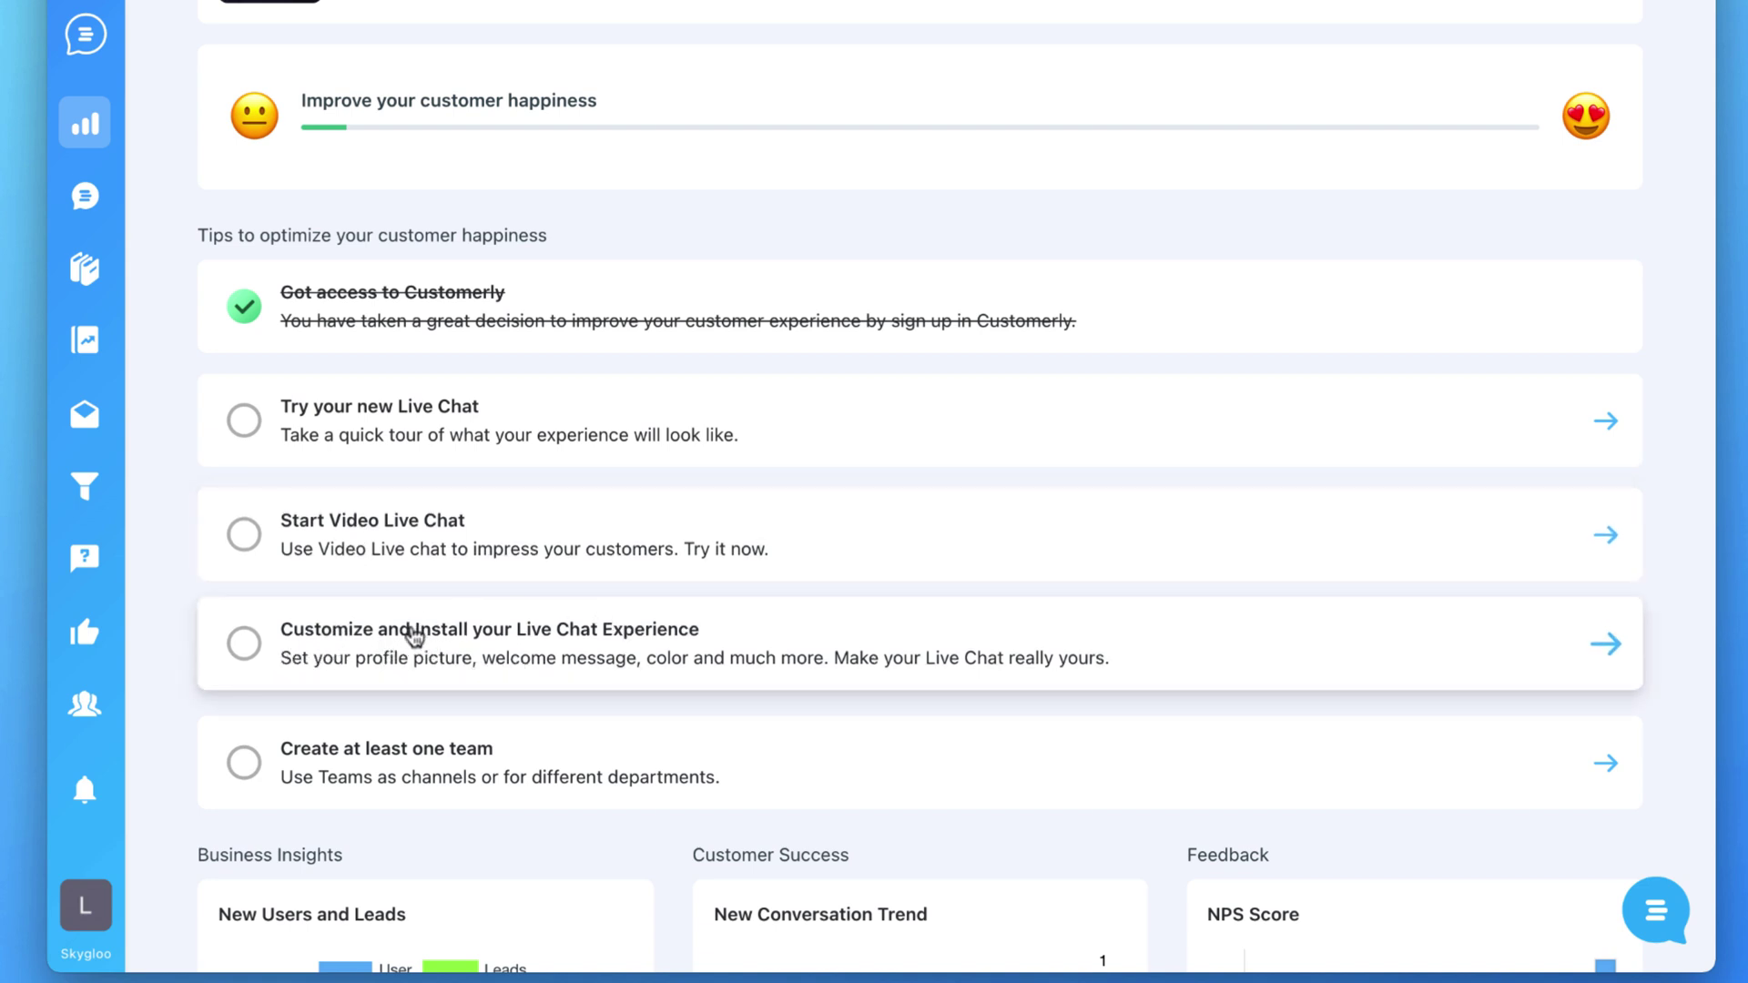
left_click(458, 645)
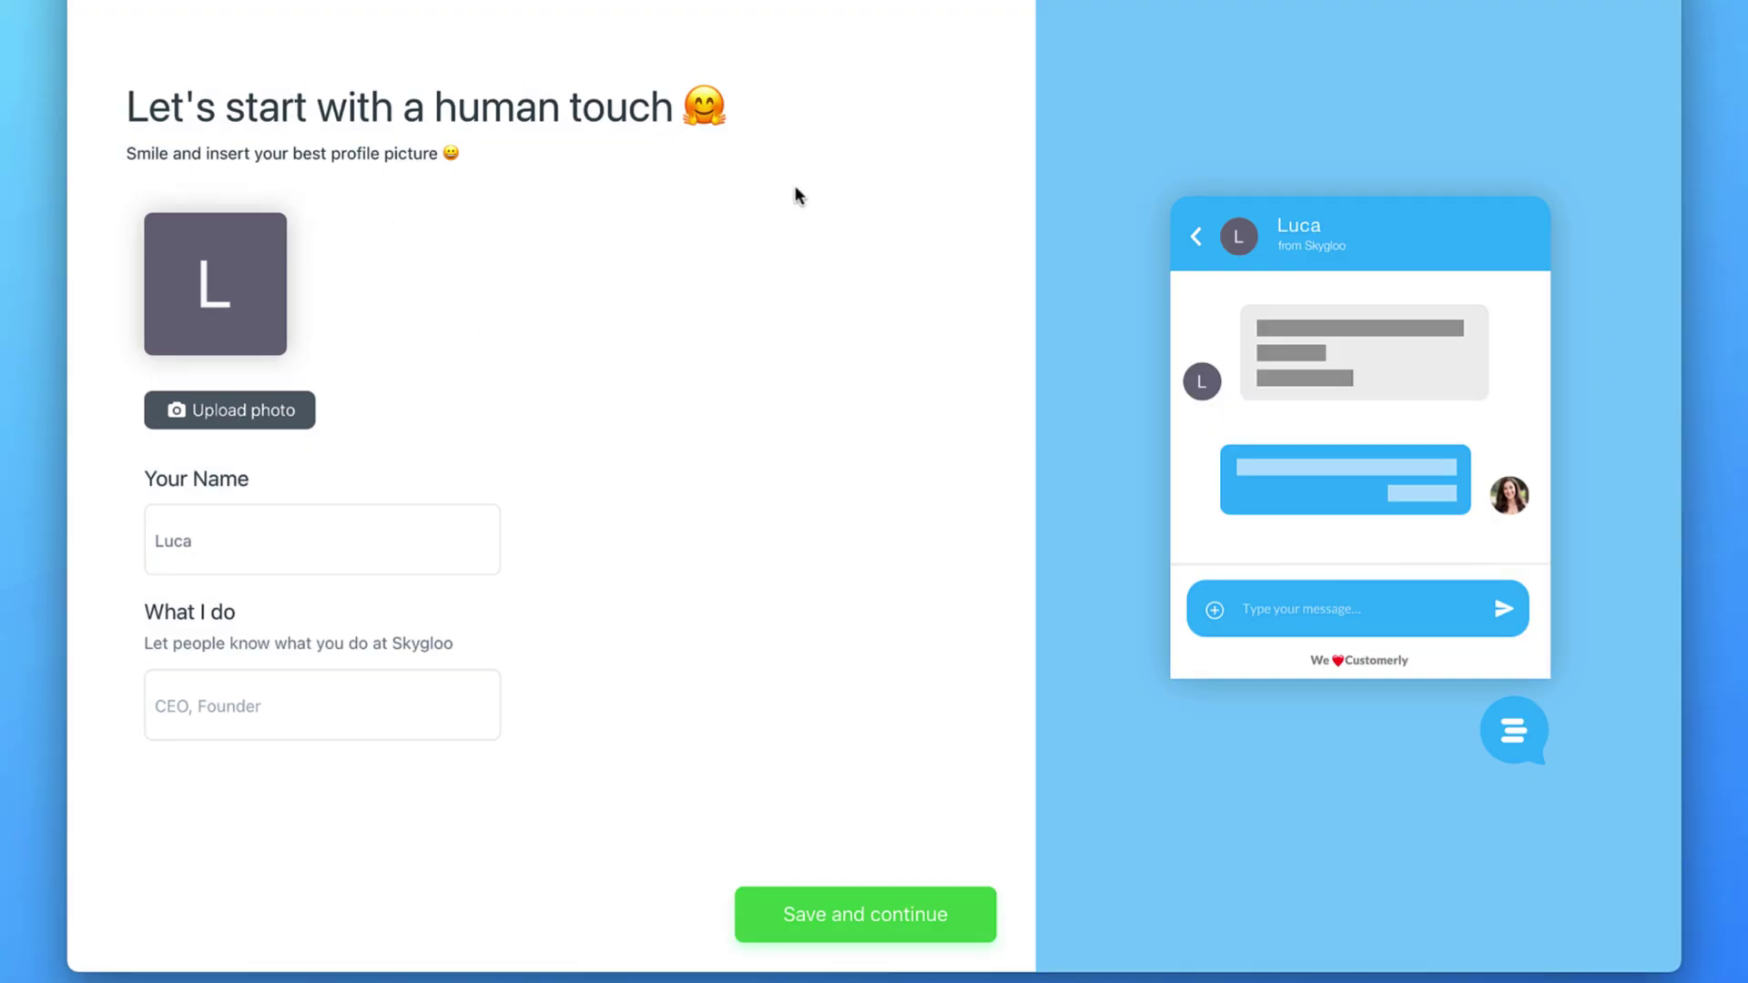
left_click(243, 409)
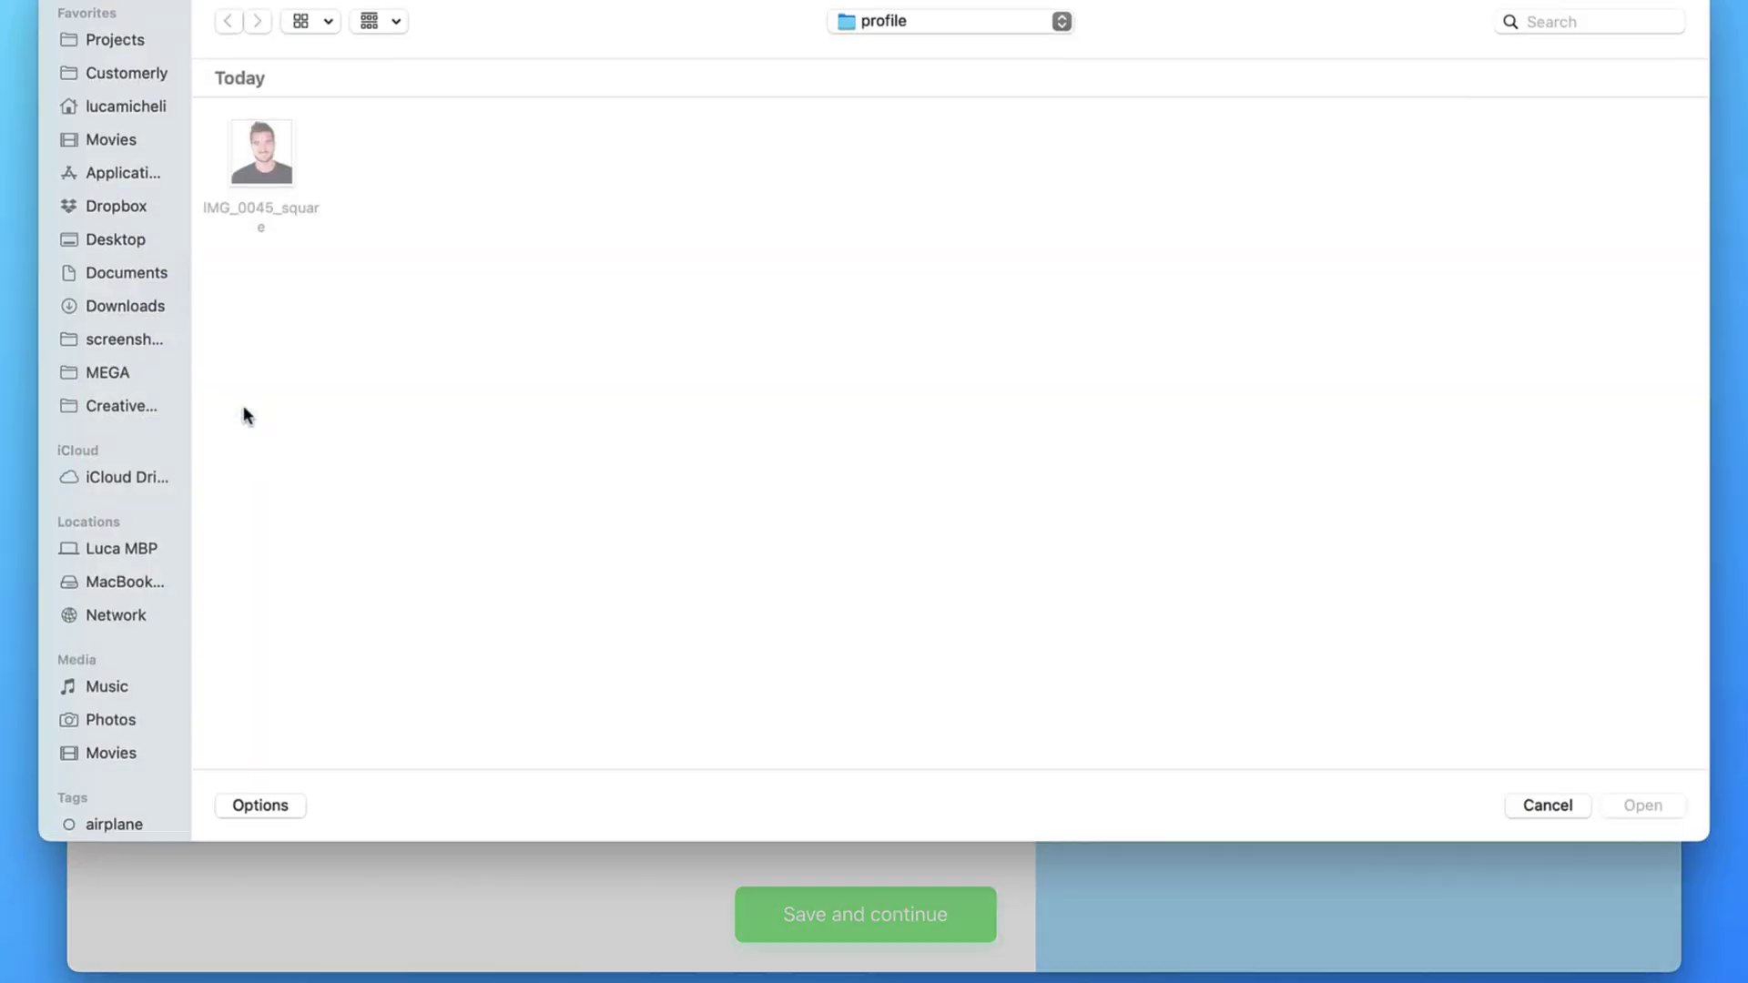
double_click(280, 174)
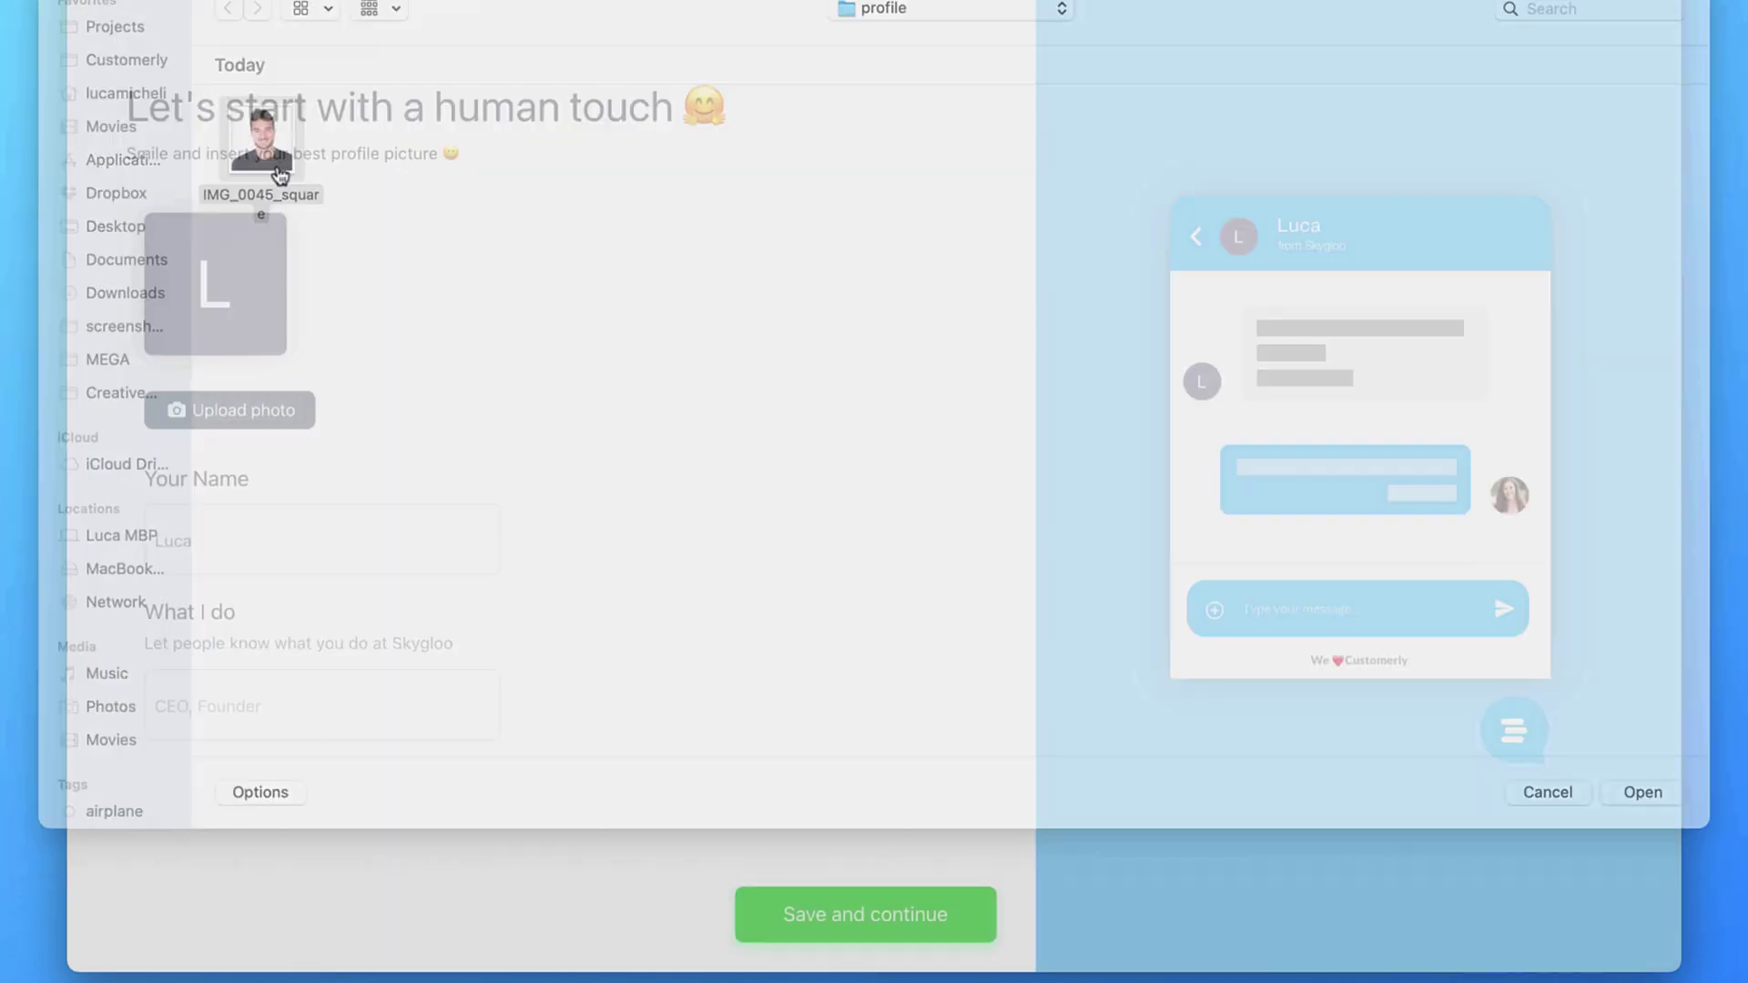
left_click_drag(407, 202, 431, 178)
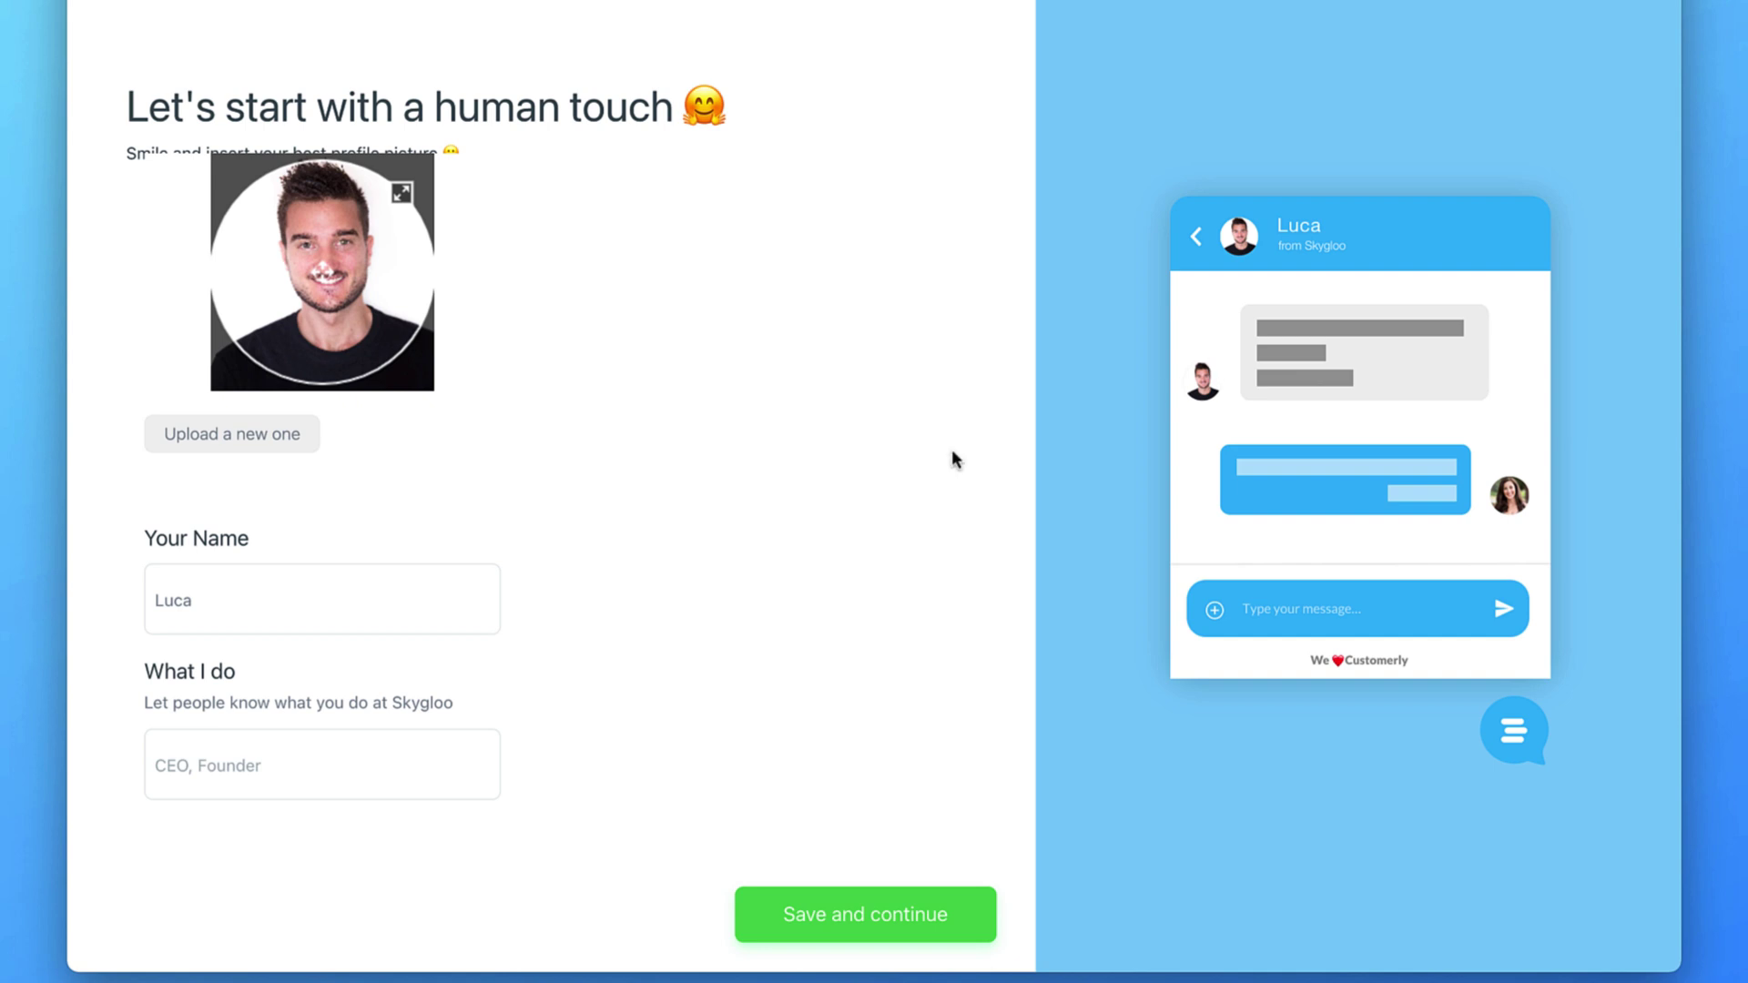
Enter CEO as the job description in the live chat profile and save it.
left_click(260, 785)
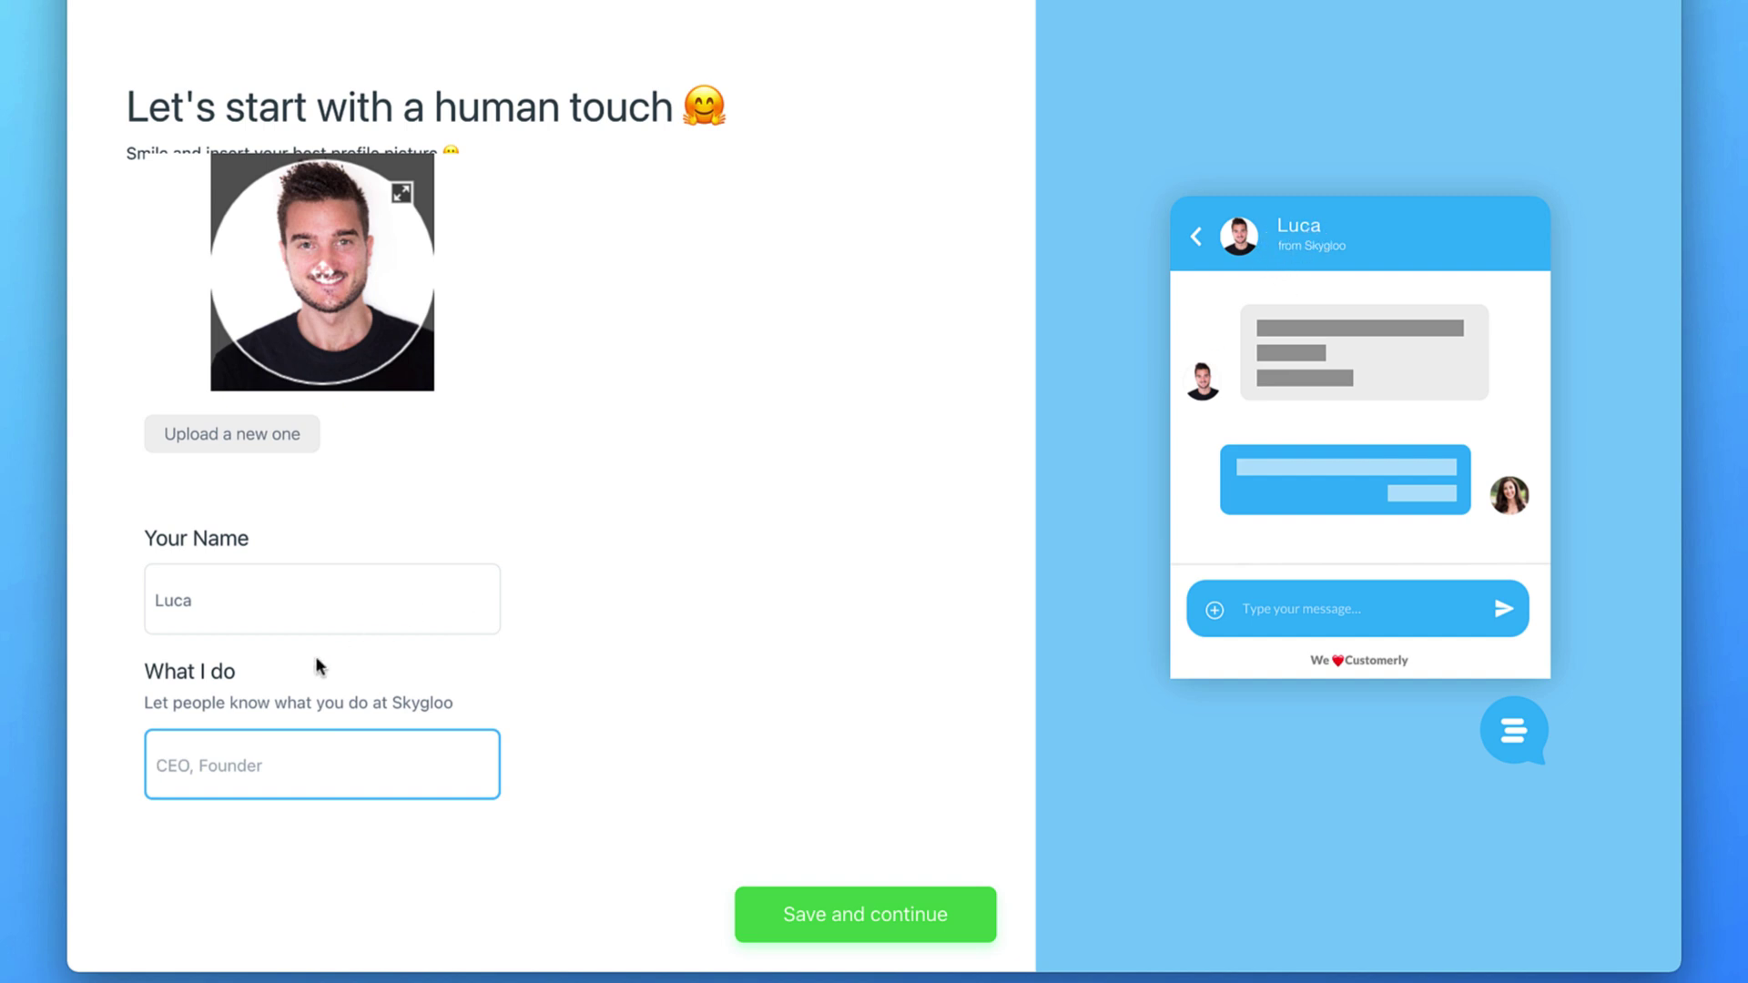
type("CEO")
left_click(829, 924)
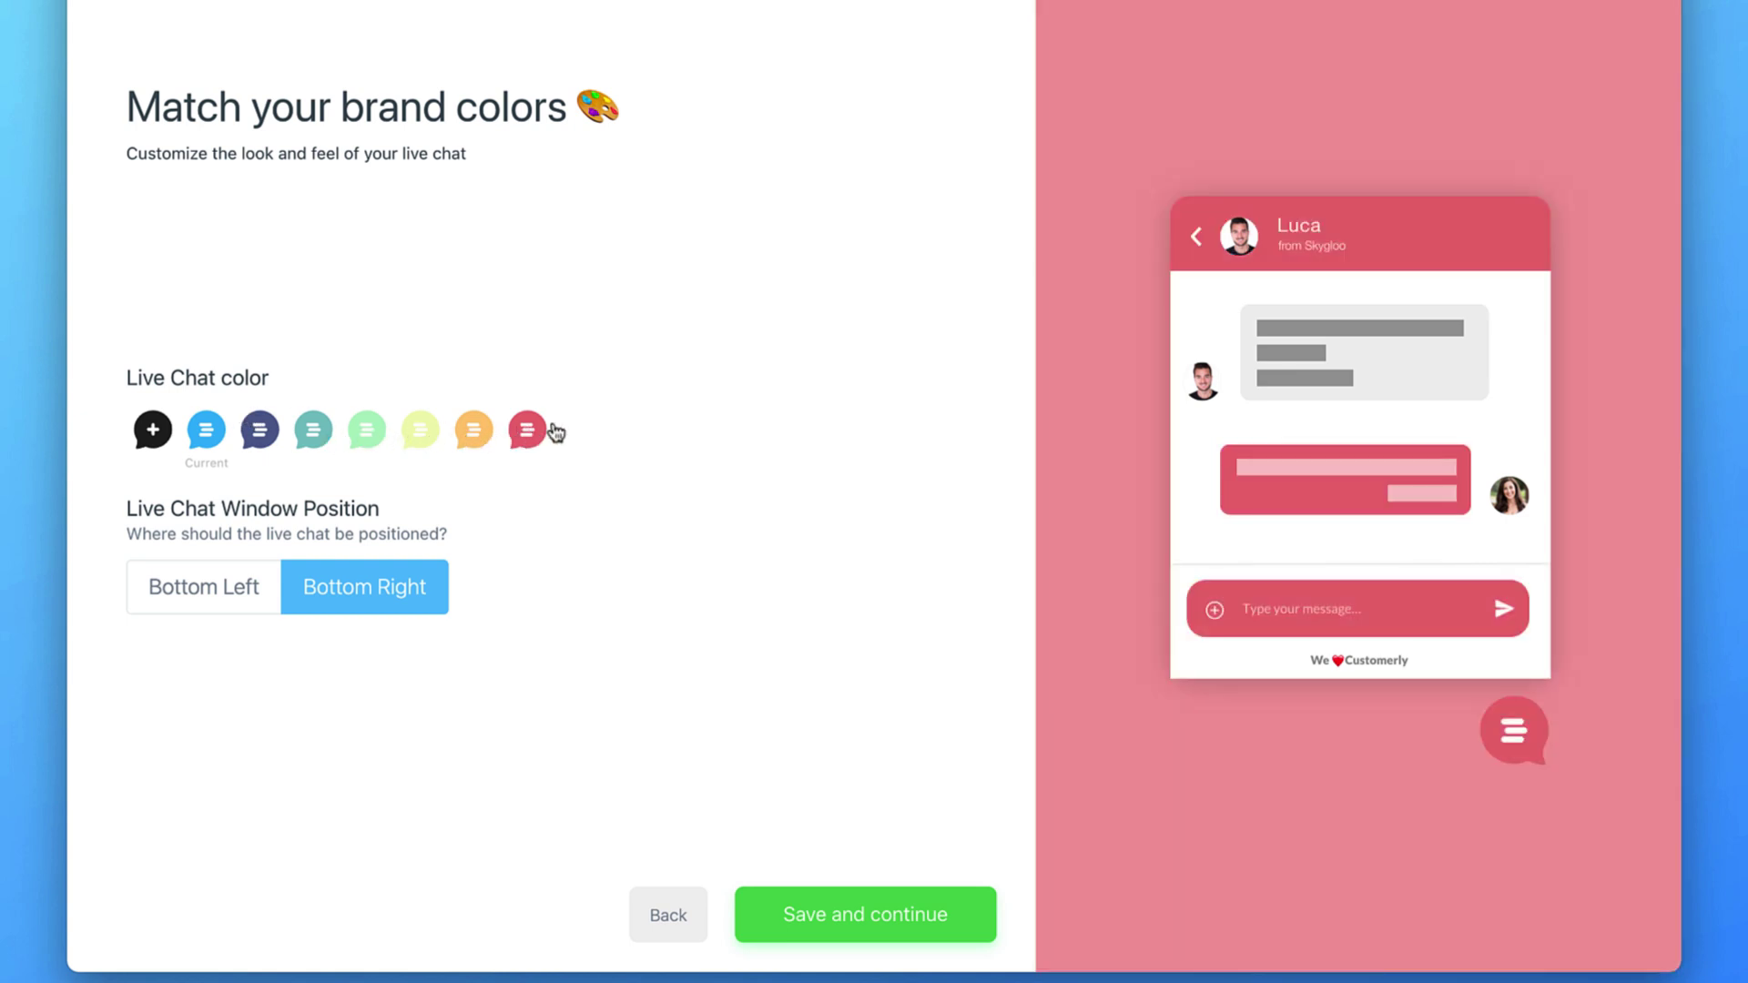
Set a custom dark blue live chat color, #0436d9.
left_click(165, 432)
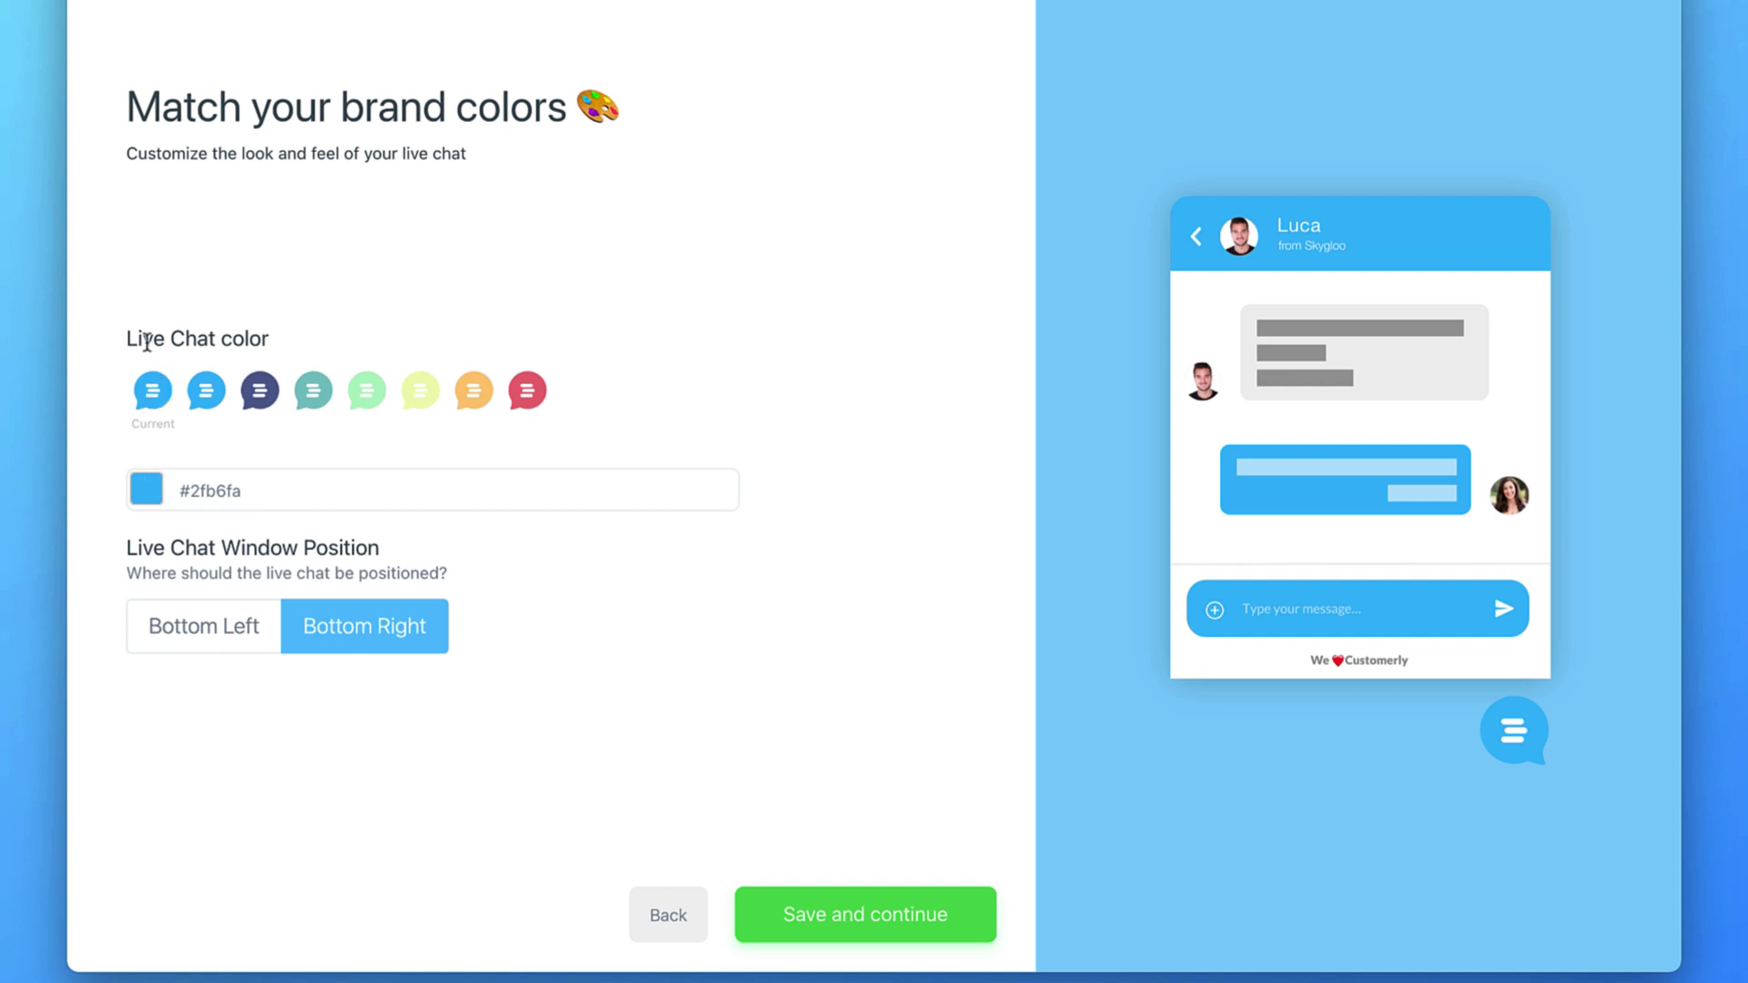
left_click(147, 494)
left_click(321, 579)
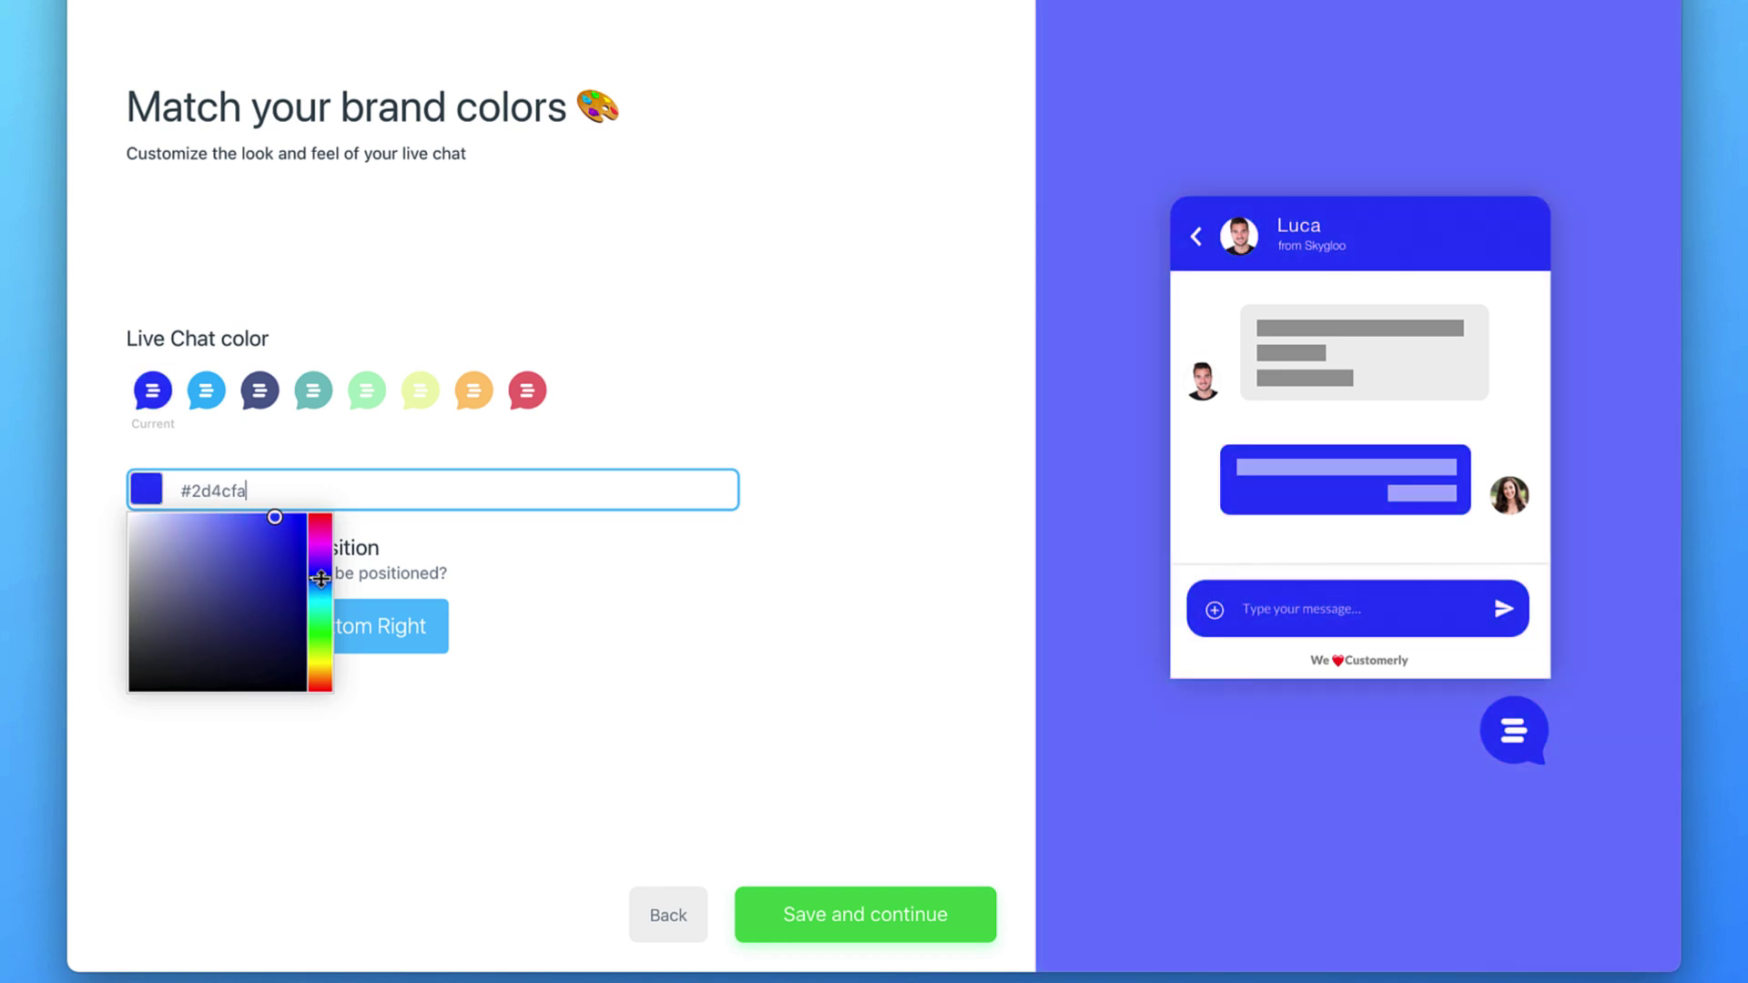
left_click(288, 539)
left_click_drag(288, 538, 305, 541)
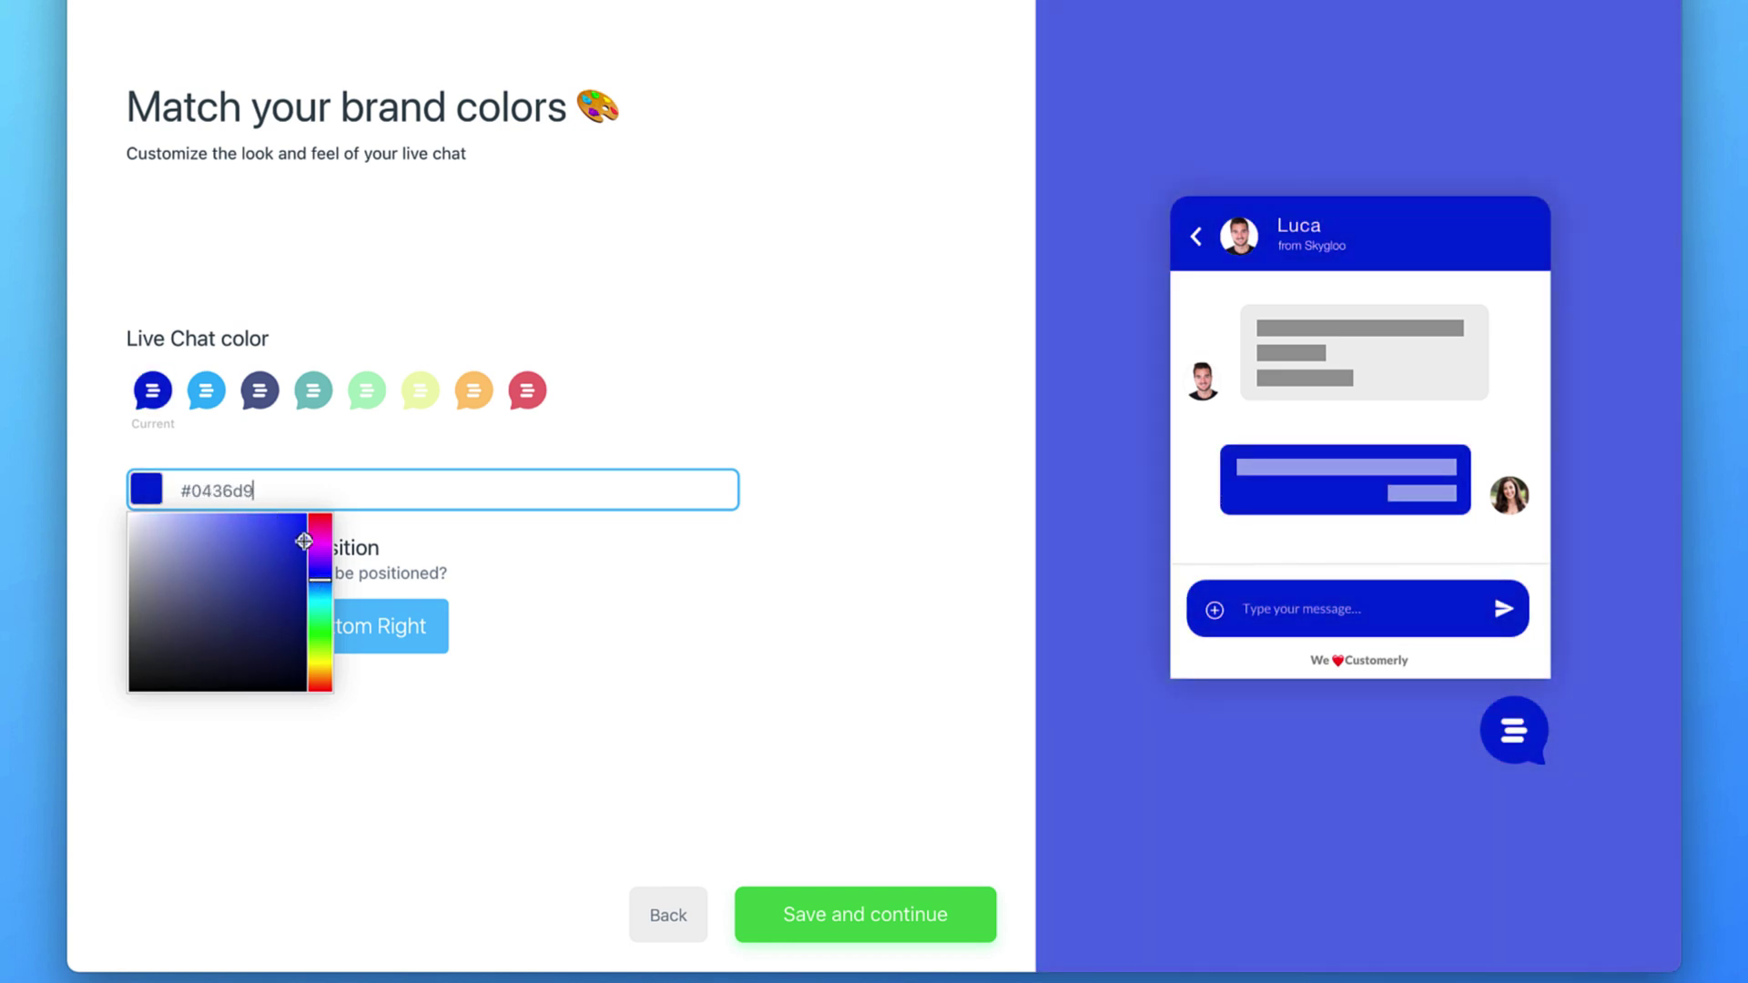
Set the live chat window position to Bottom Left and save the brand color and position settings.
left_click(466, 525)
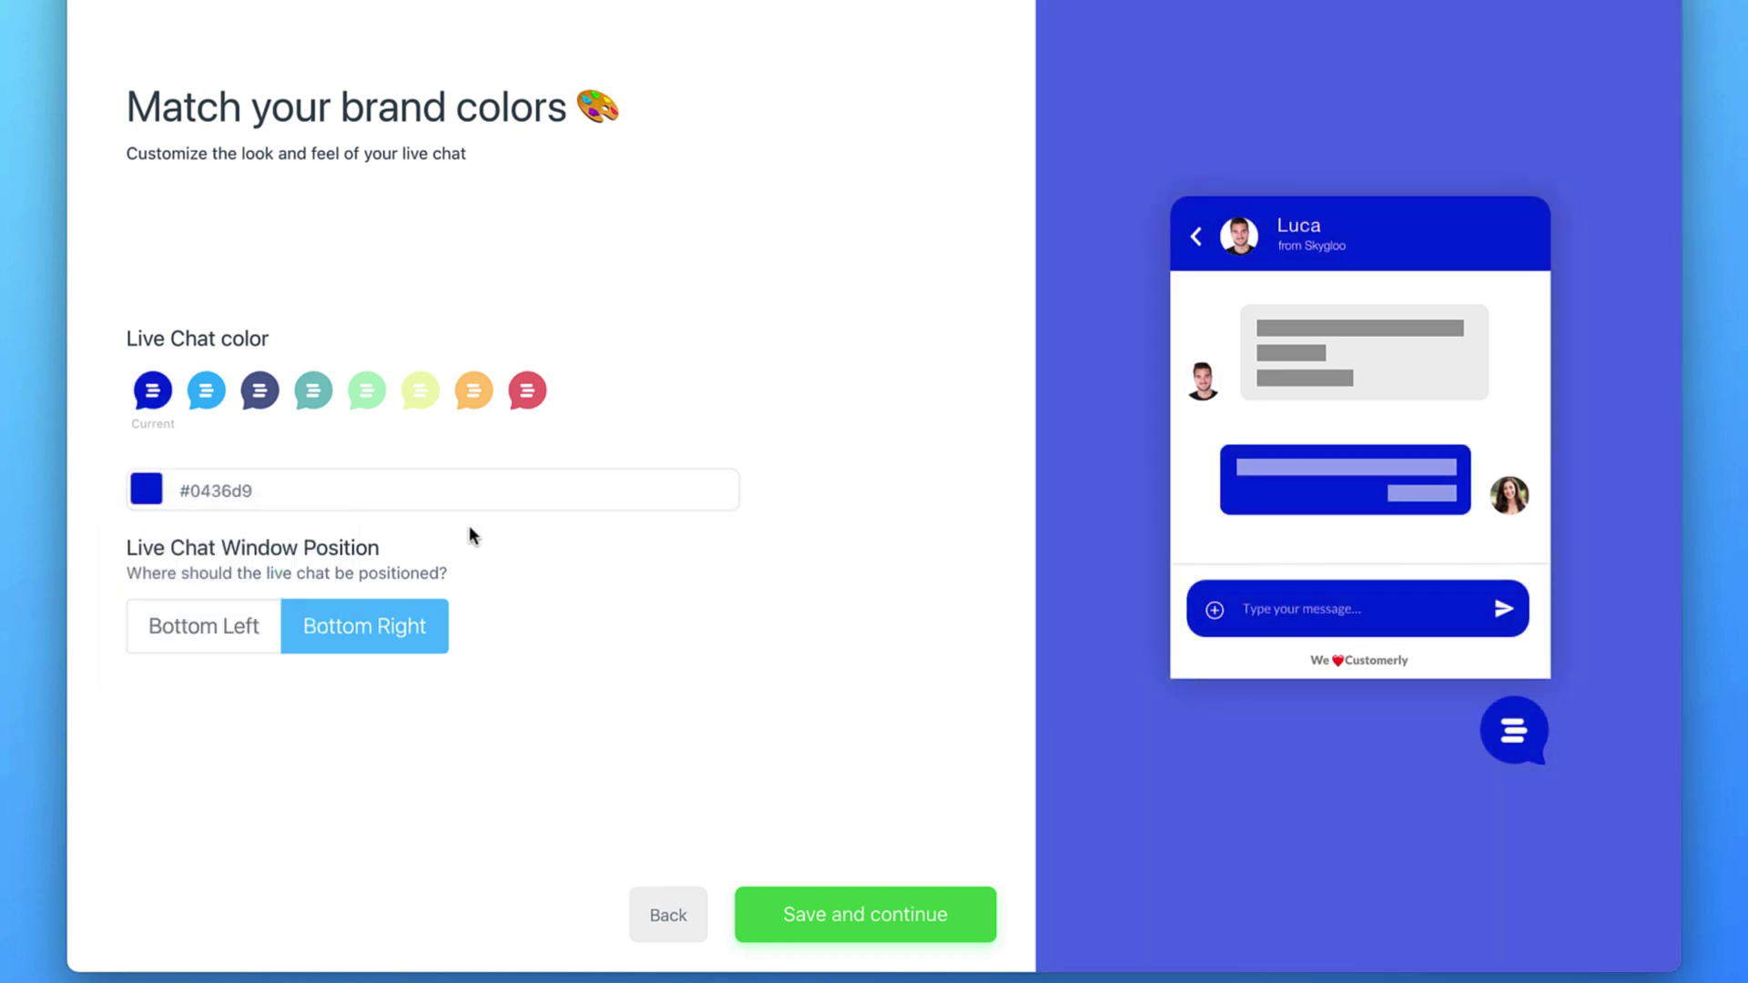
left_click(187, 629)
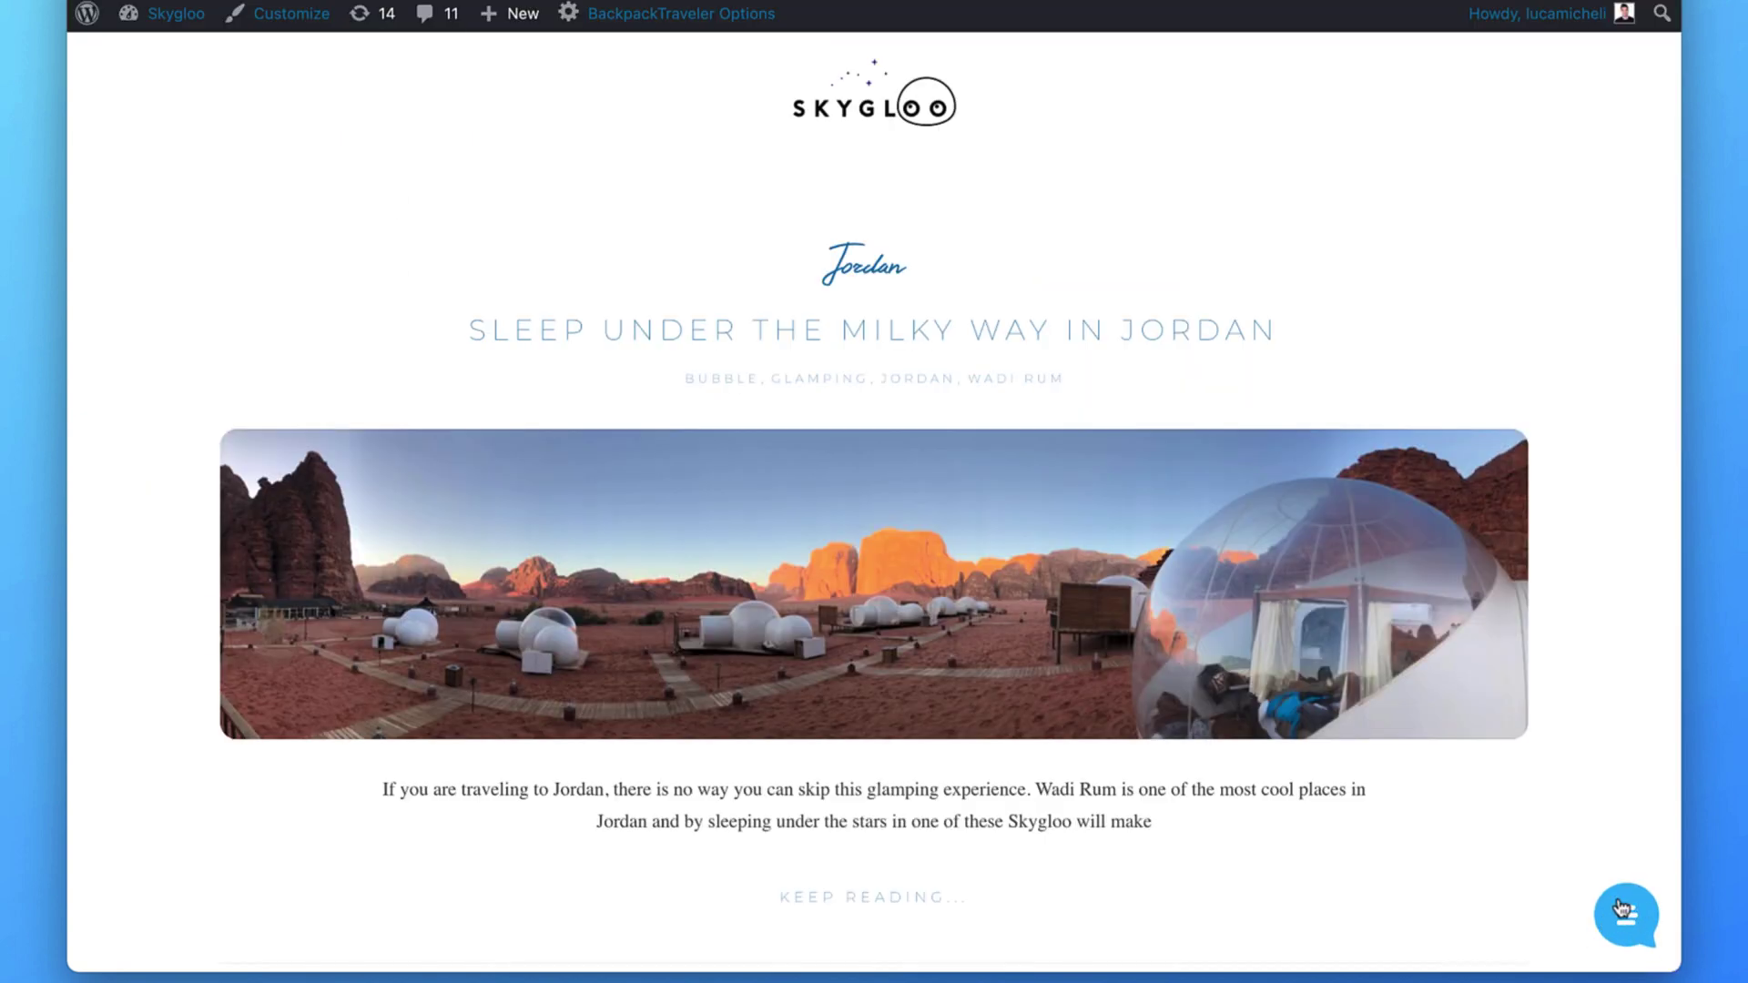
scroll(1579, 820, "down", 1)
scroll(1580, 819, "down", 12)
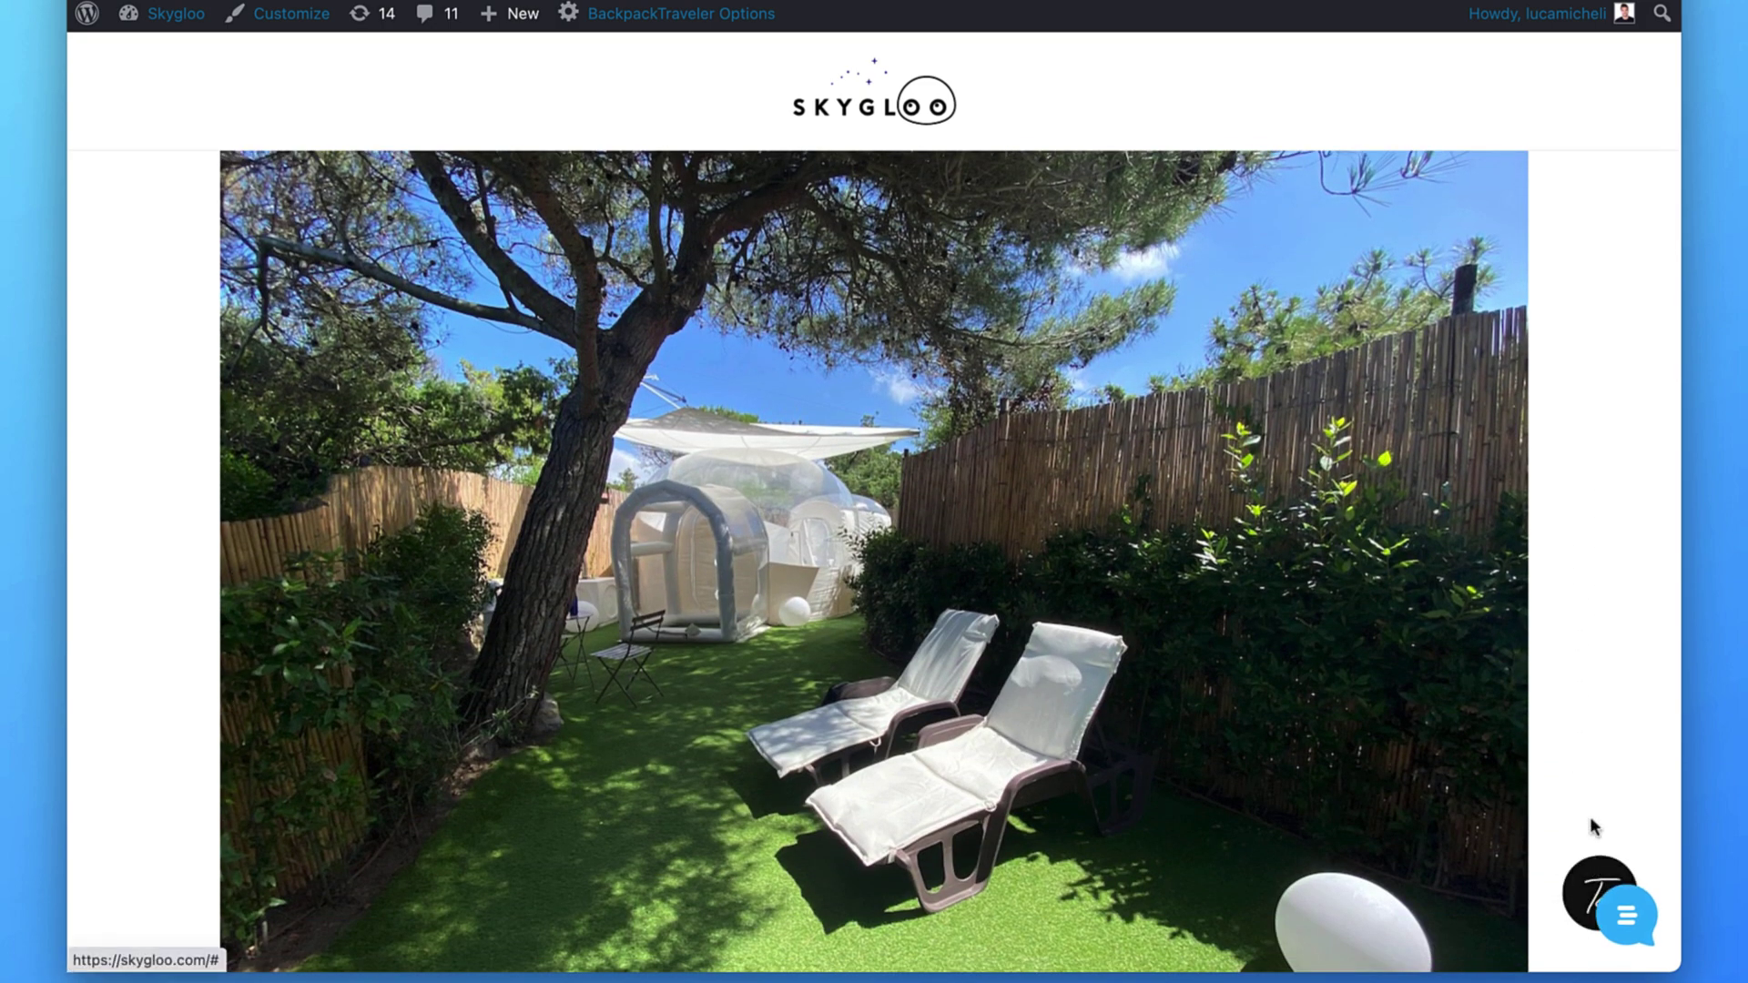
scroll(1588, 774, "down", 6)
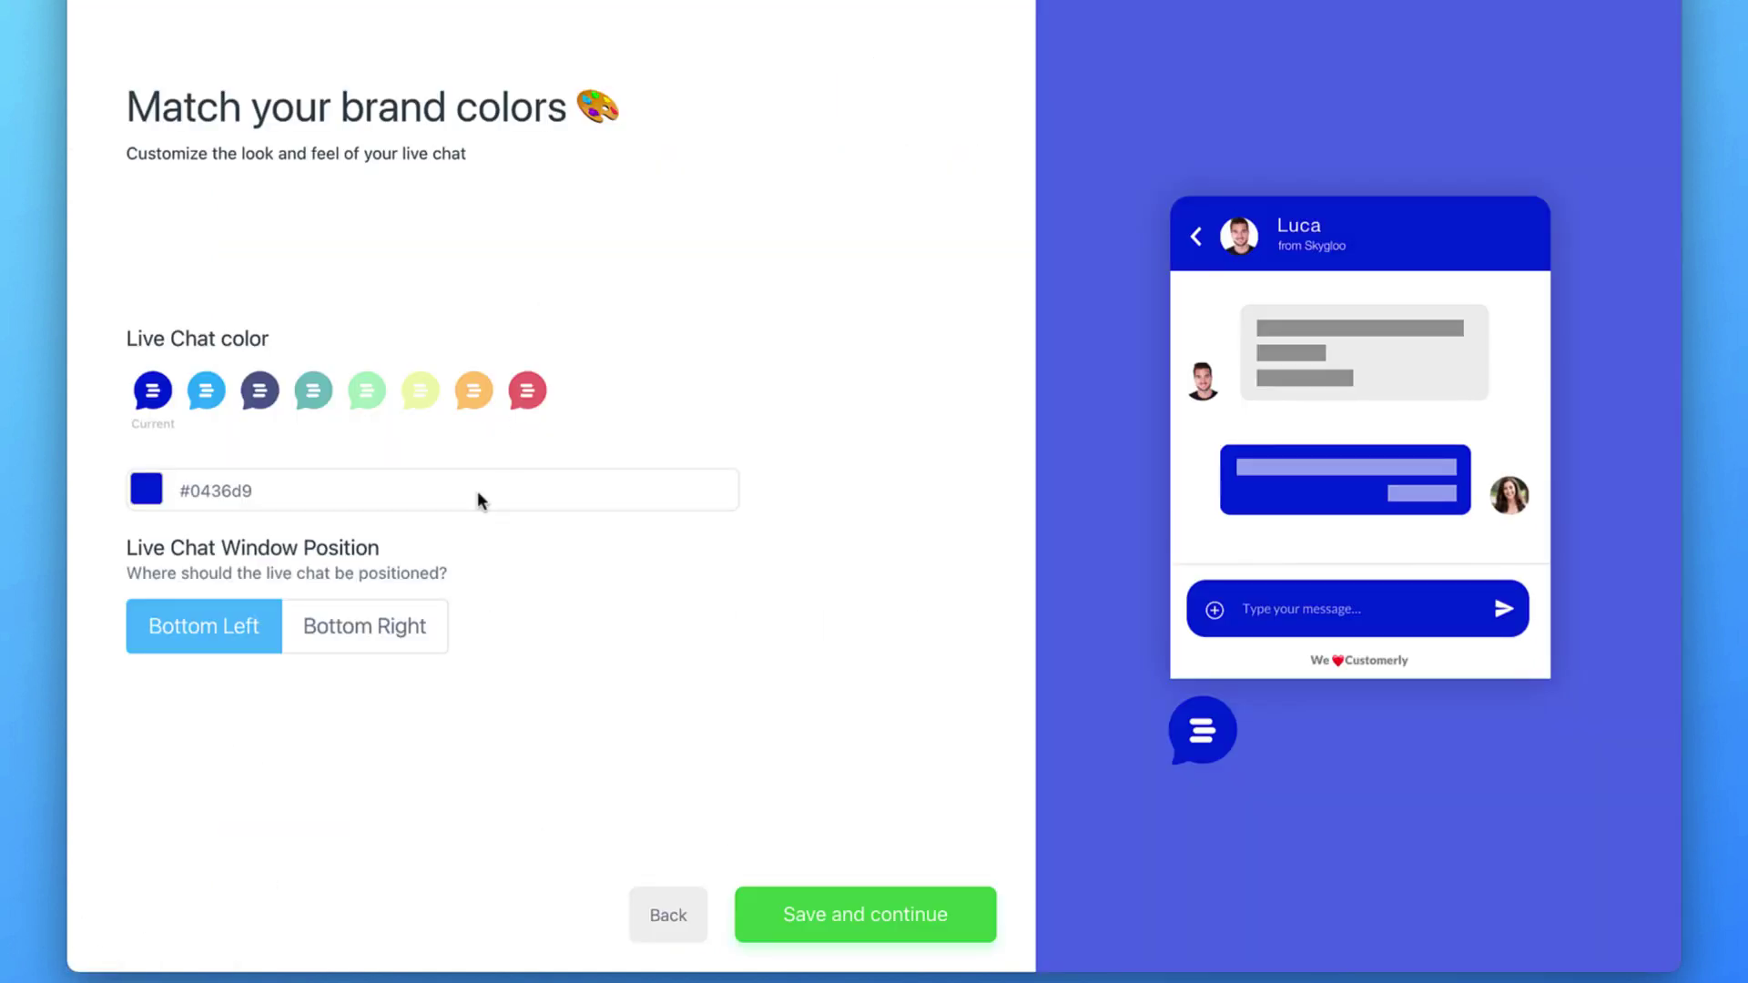
left_click(205, 629)
left_click(906, 926)
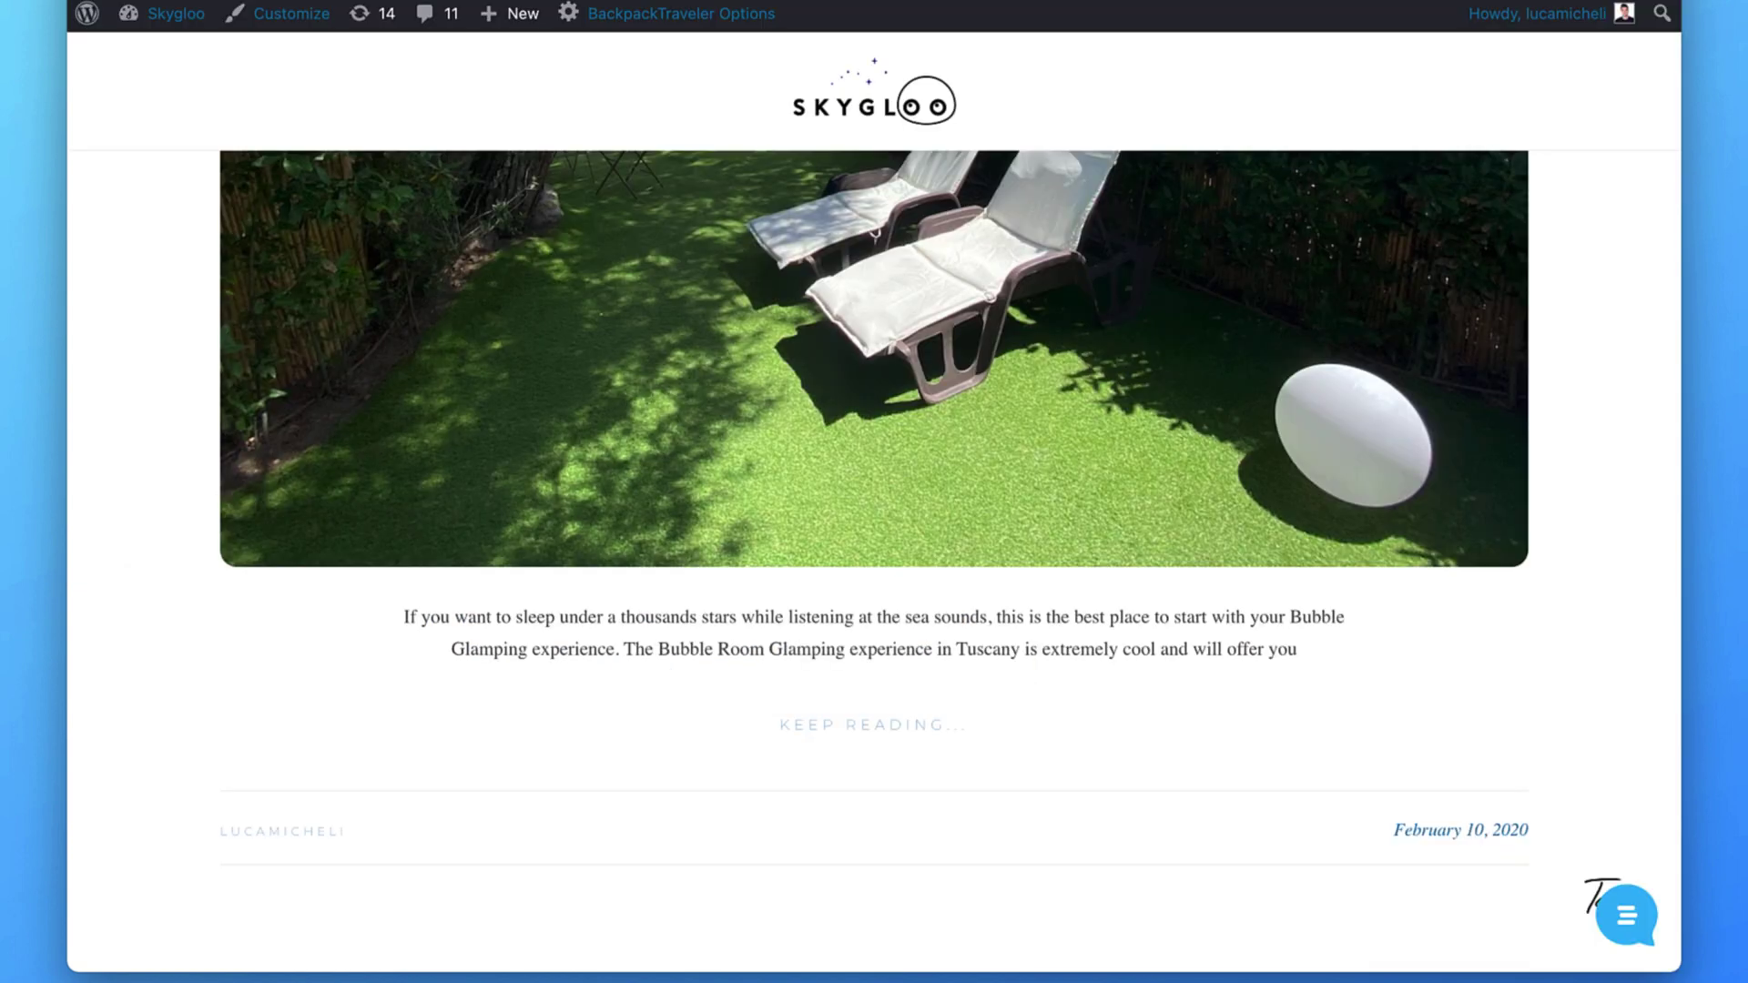
Enter the welcome message "Do you want to experience the Northern Lights from the bed?" and save it.
scroll(390, 226, "up", 10)
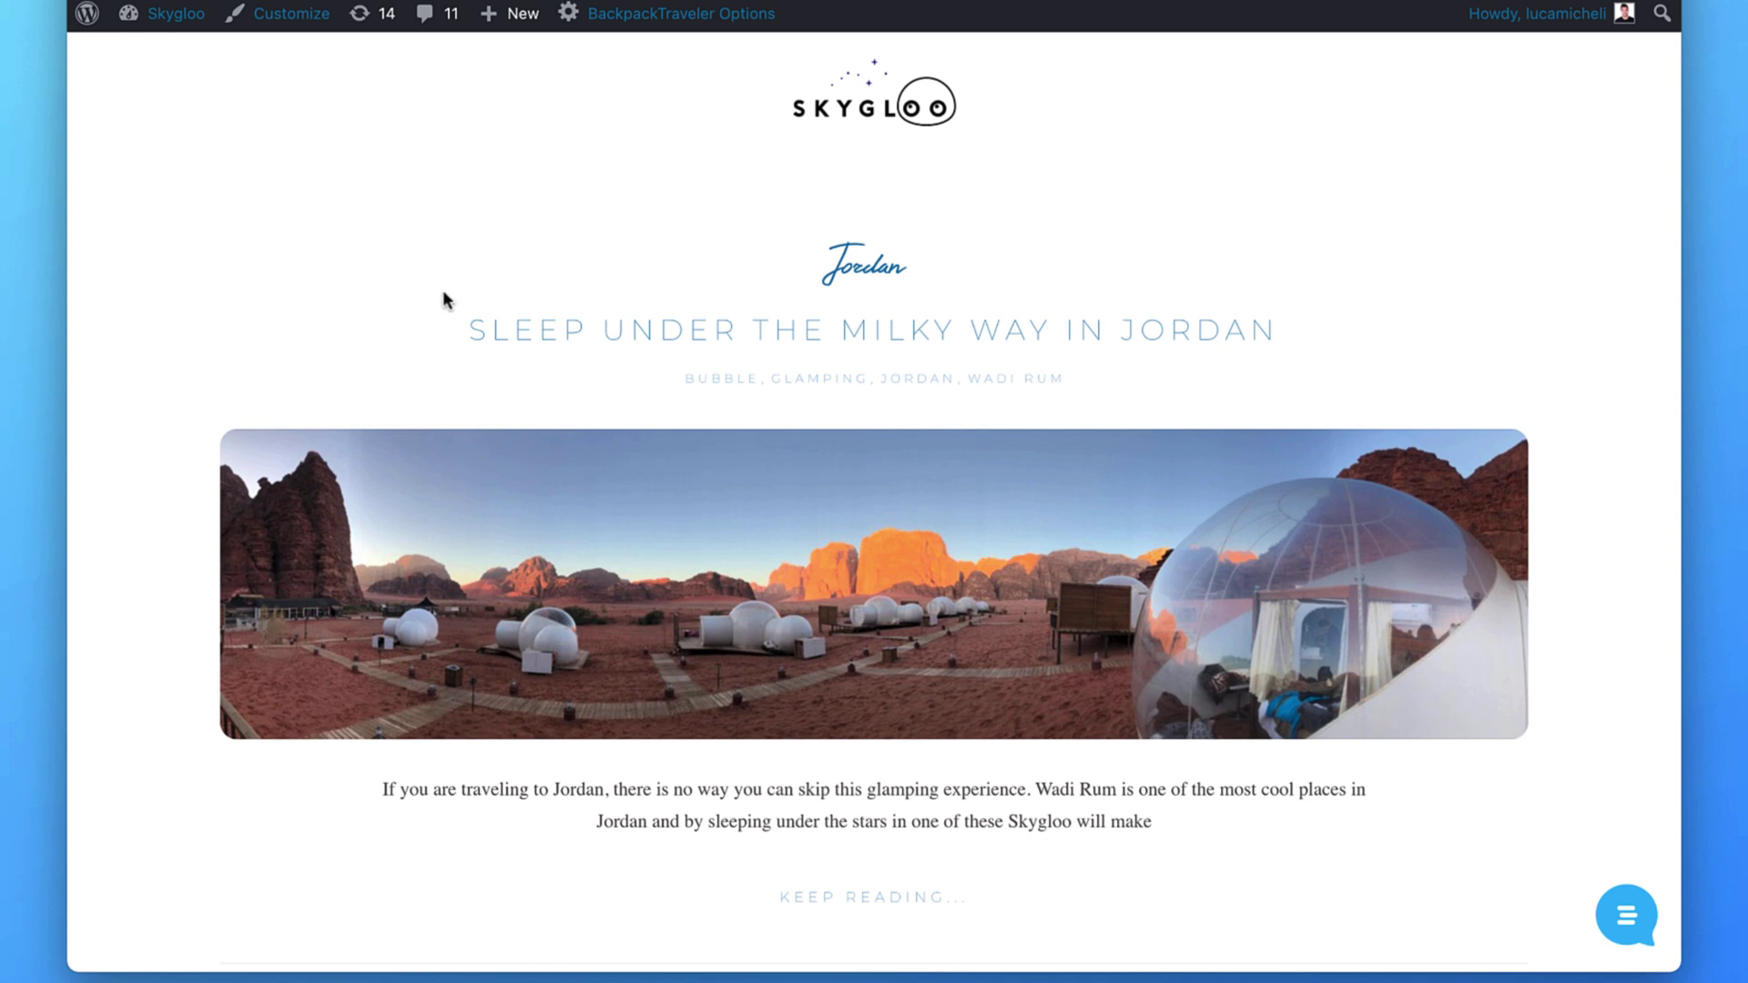
scroll(605, 434, "down", 1)
scroll(606, 433, "up", 1)
scroll(801, 266, "down", 2)
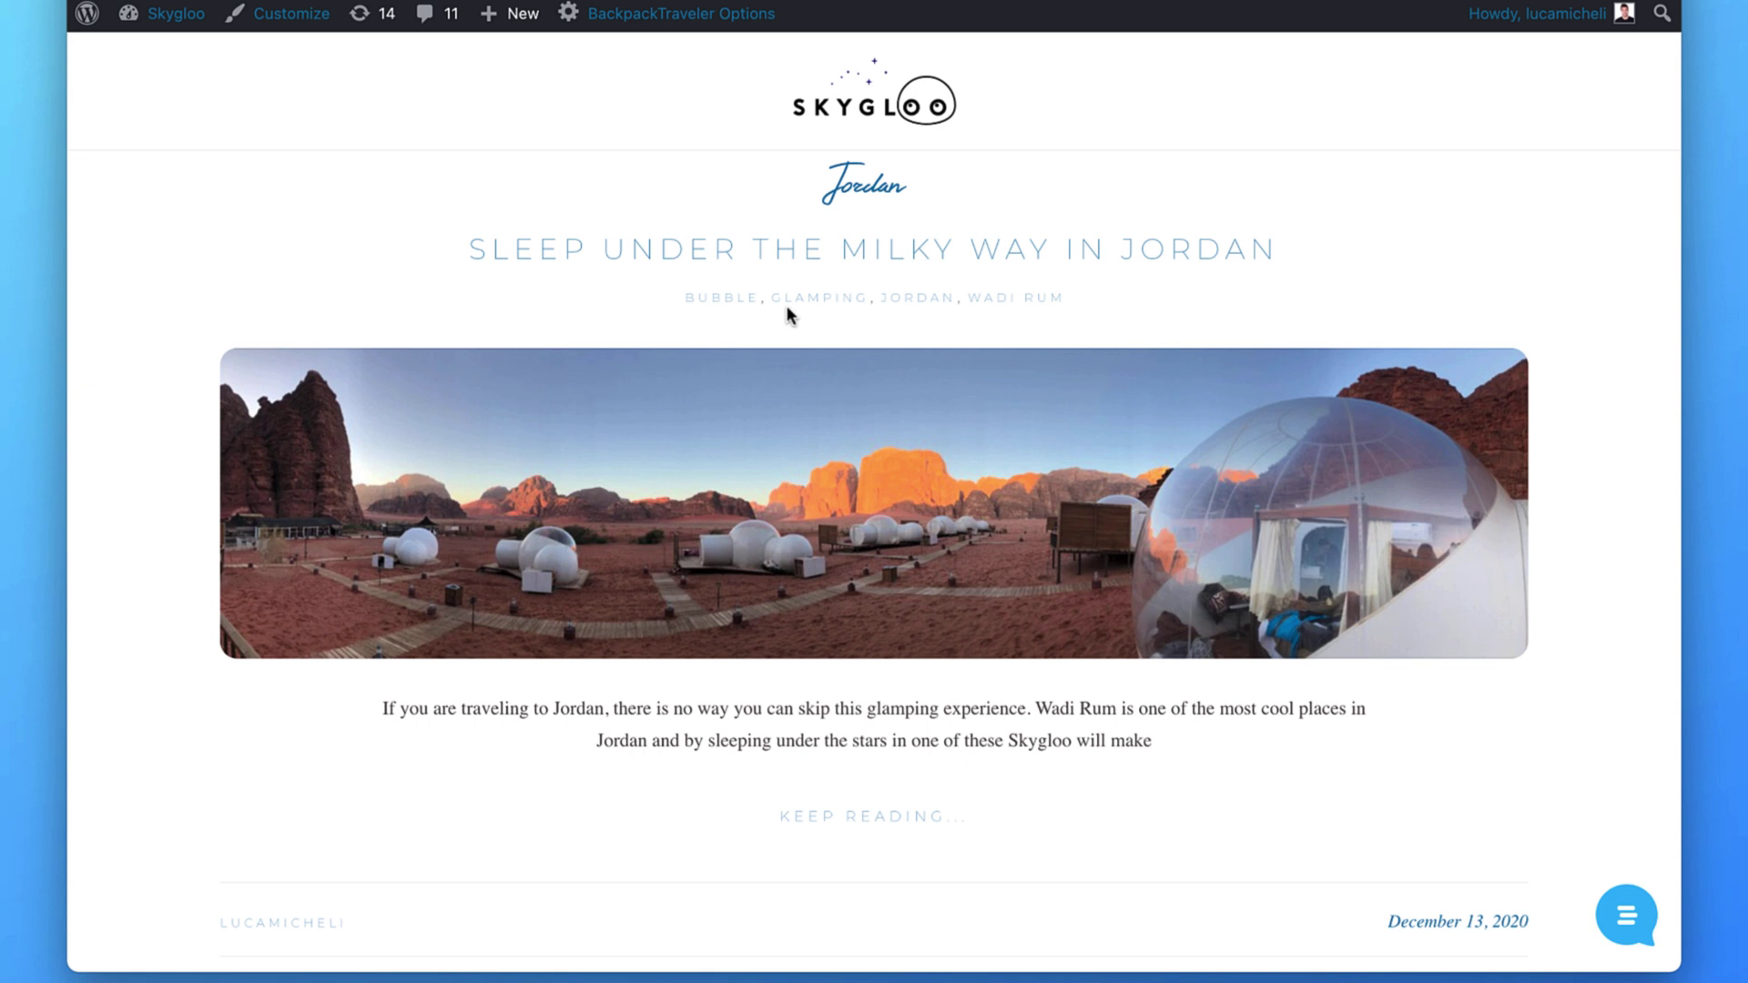
scroll(788, 310, "down", 2)
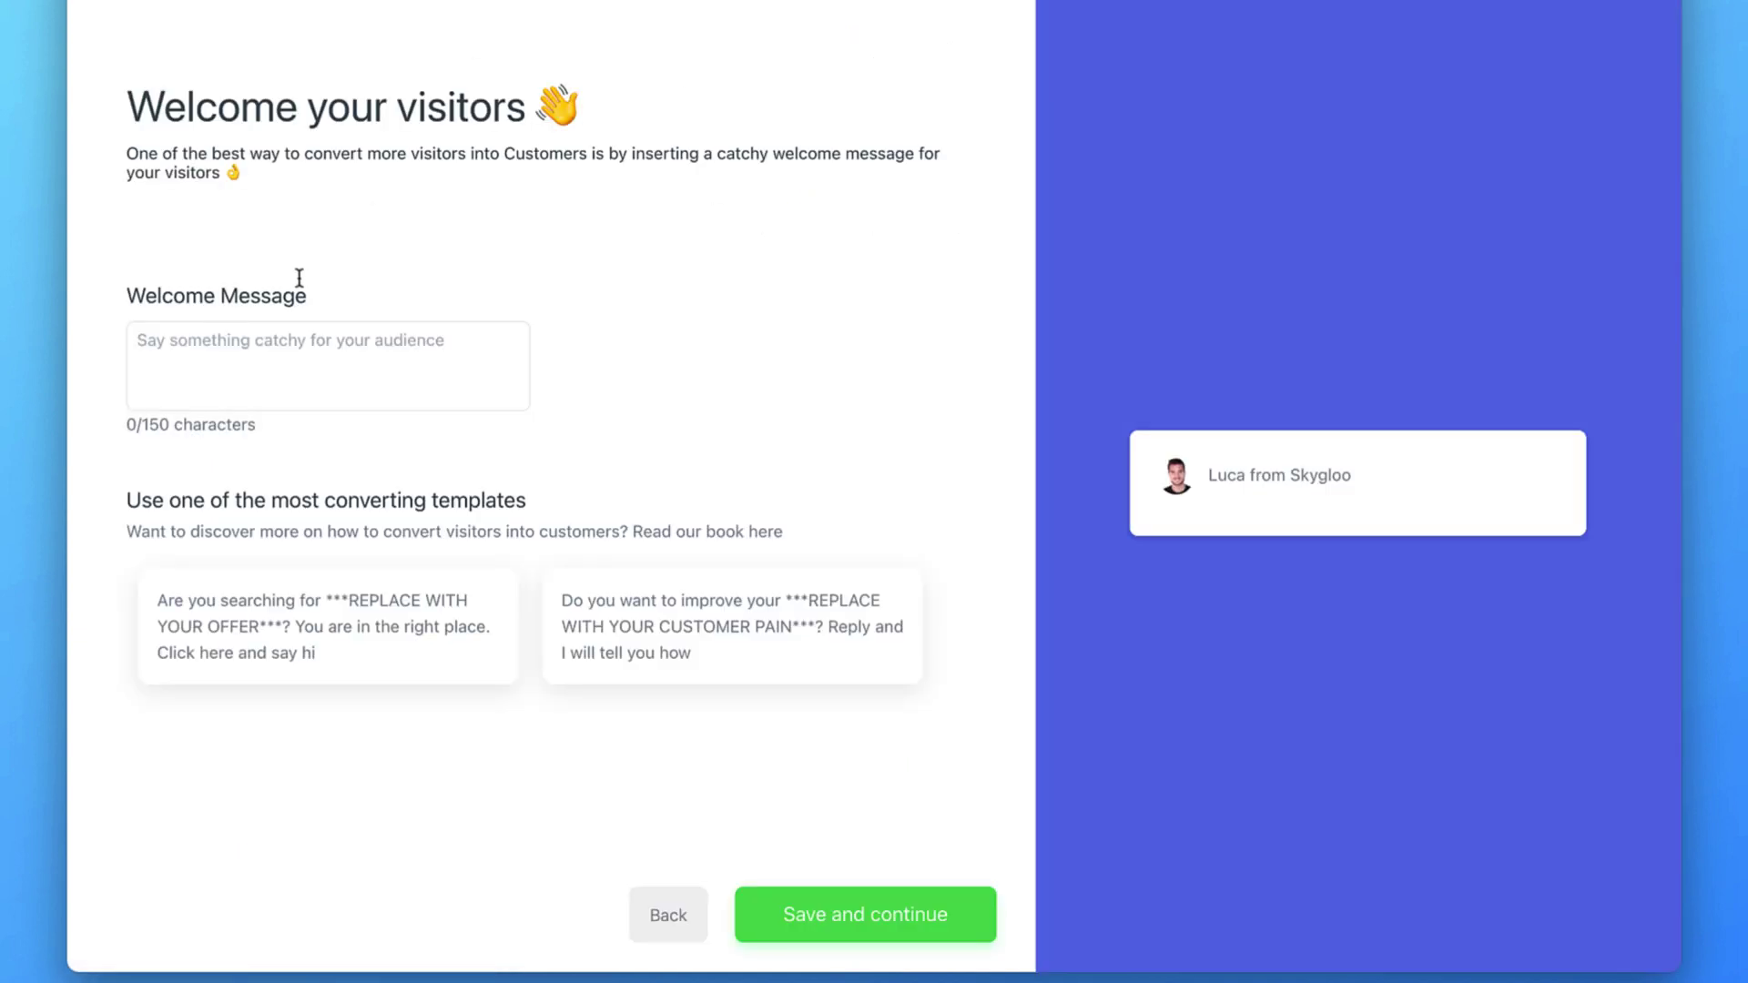
left_click(242, 345)
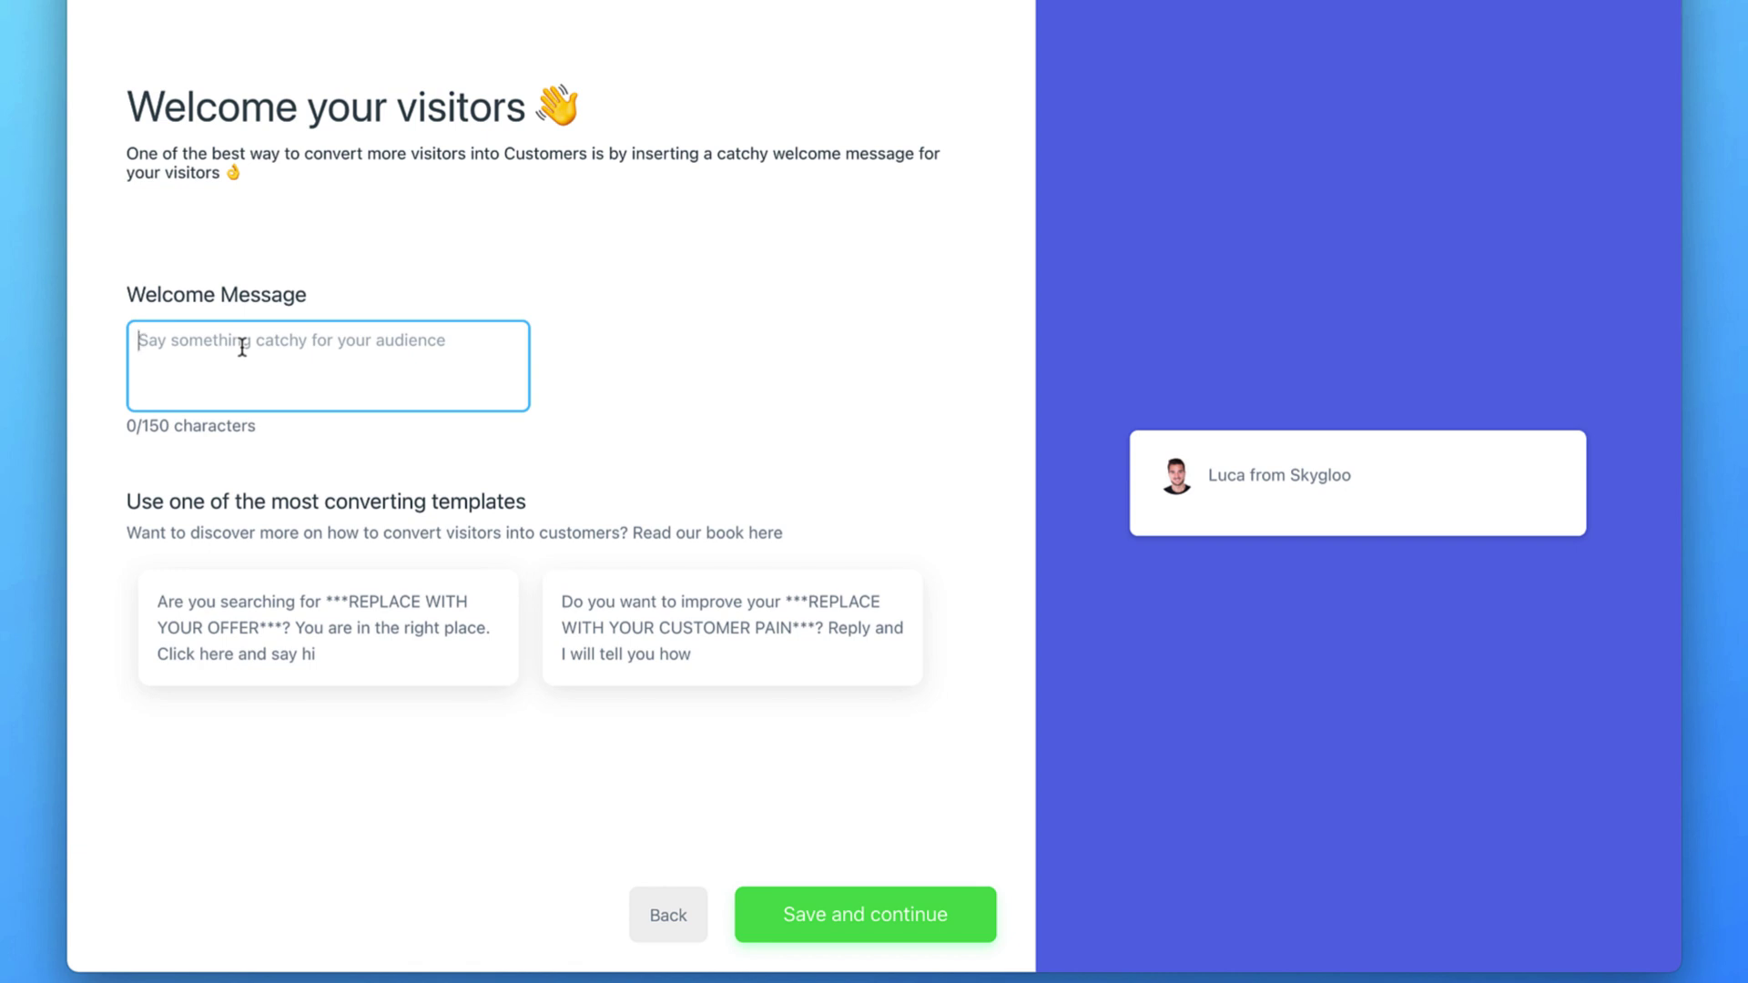
type("Do you want to experience the Northern Lights from the bed?")
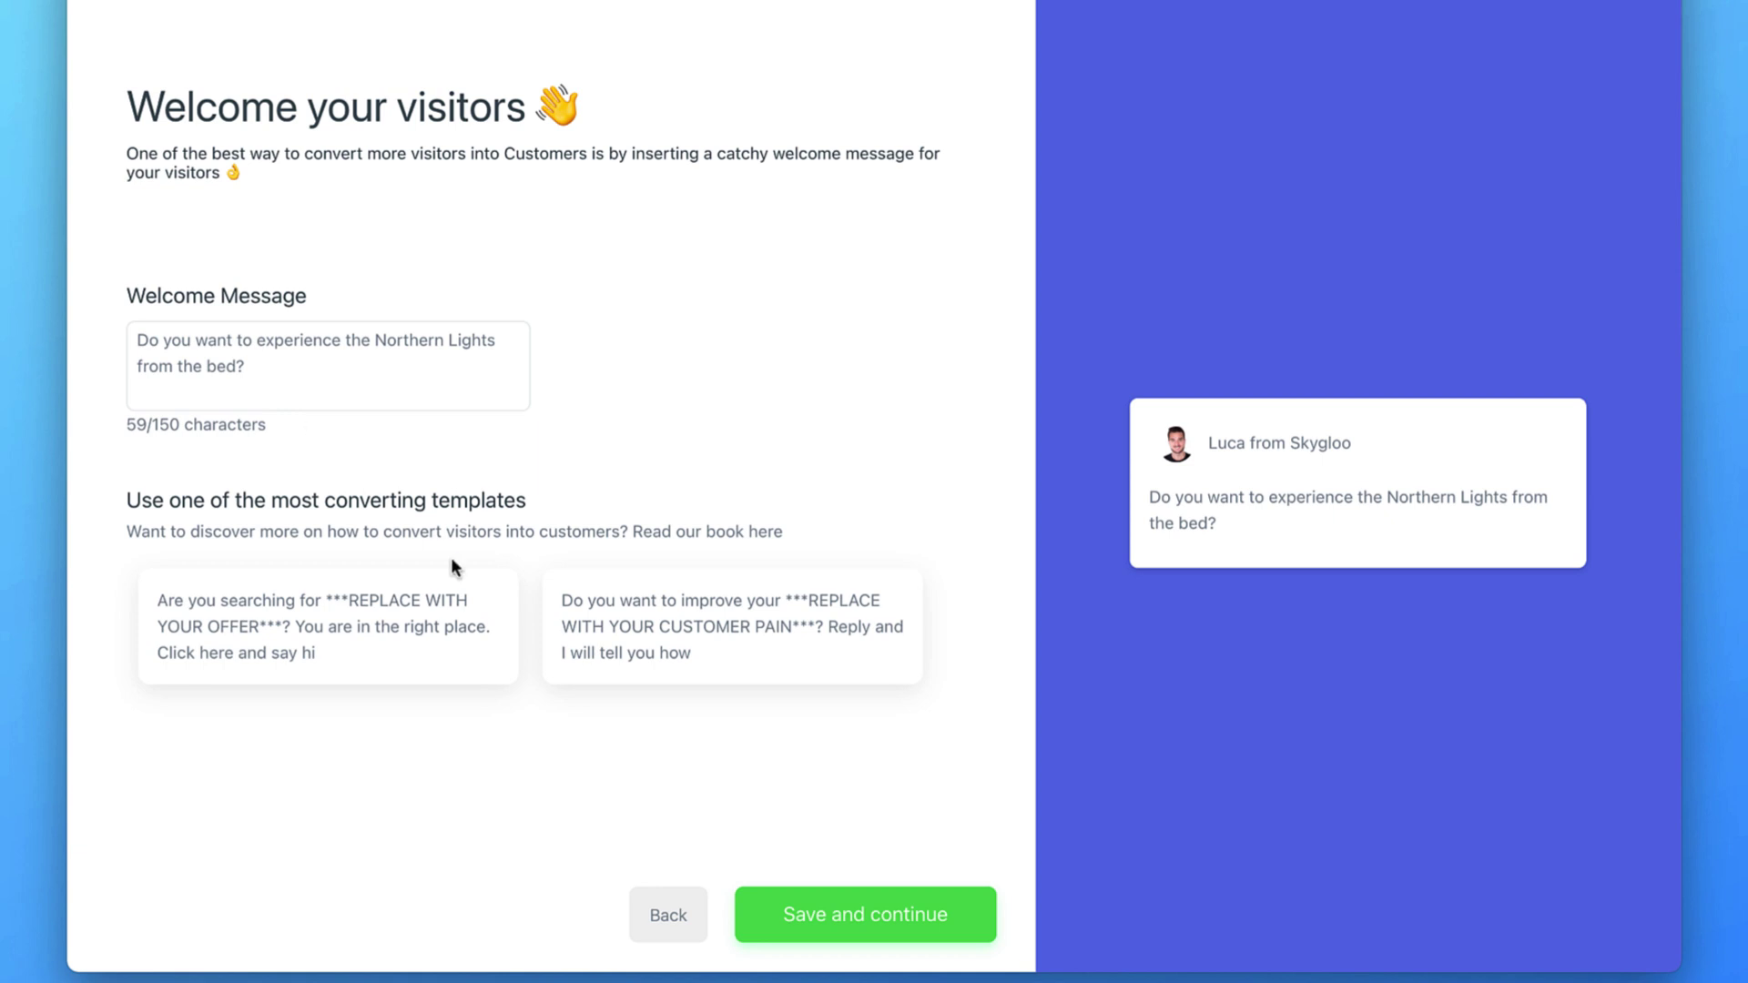
left_click(806, 915)
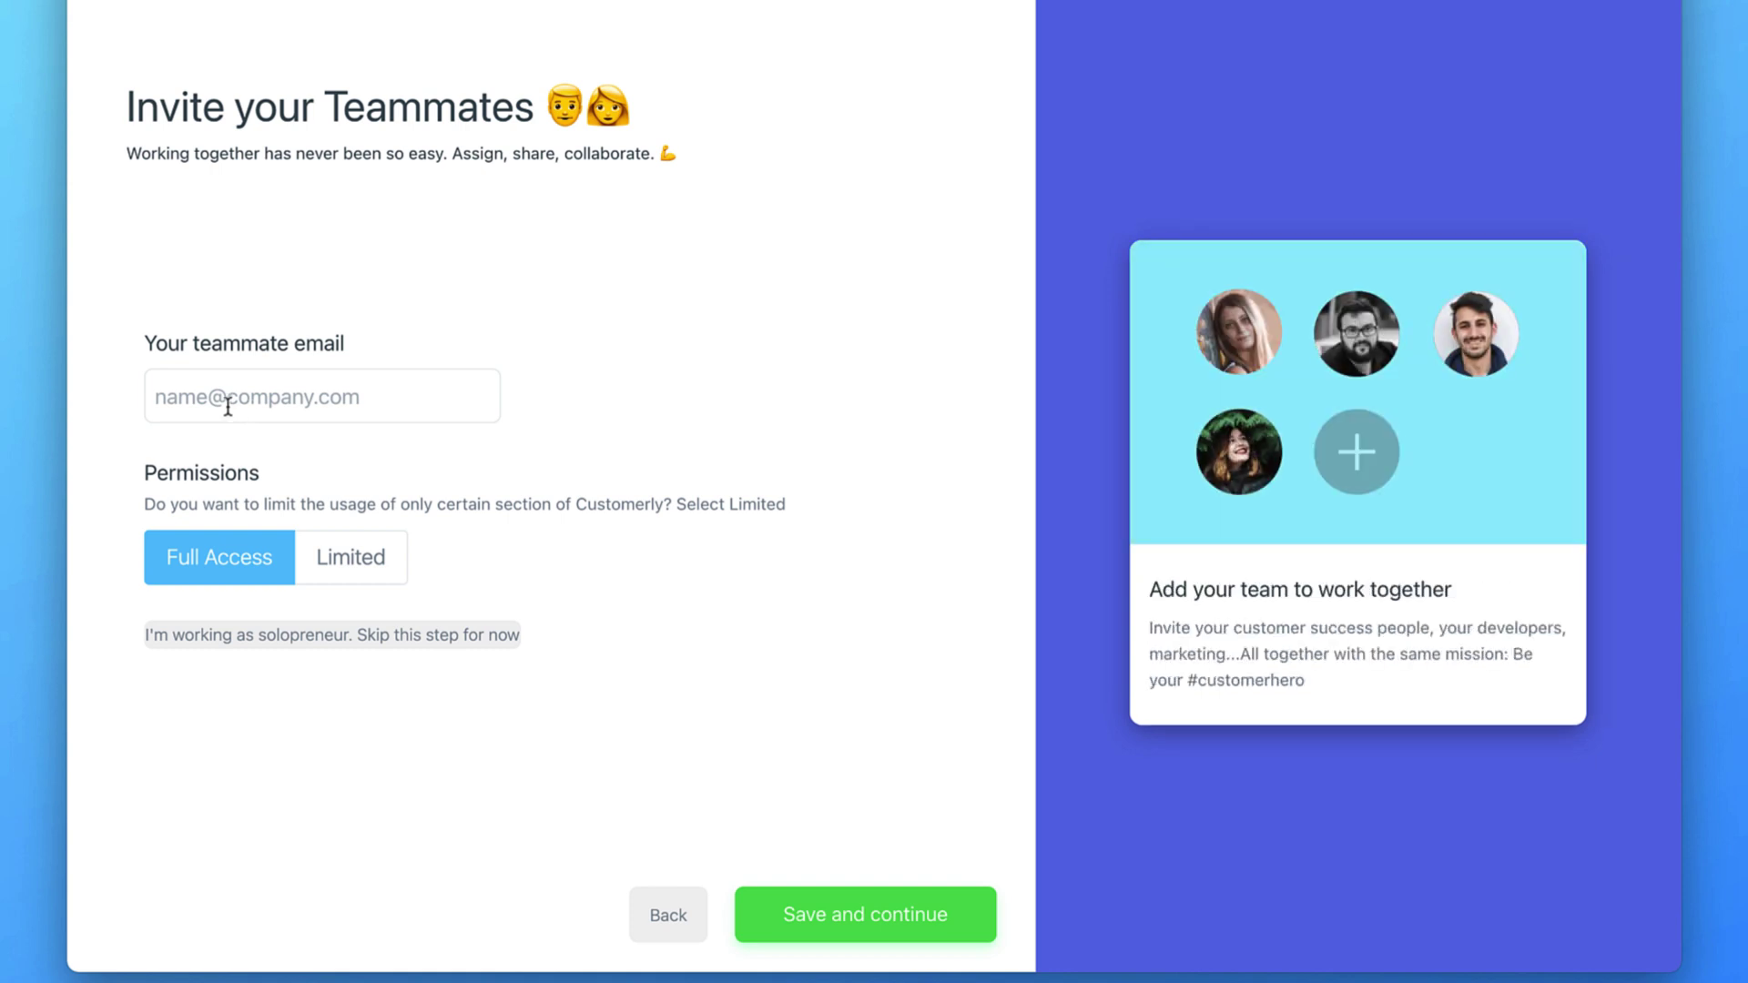
Skip inviting teammates as a solopreneur, and enable browser notifications for my, team and unassigned conversations.
left_click(228, 400)
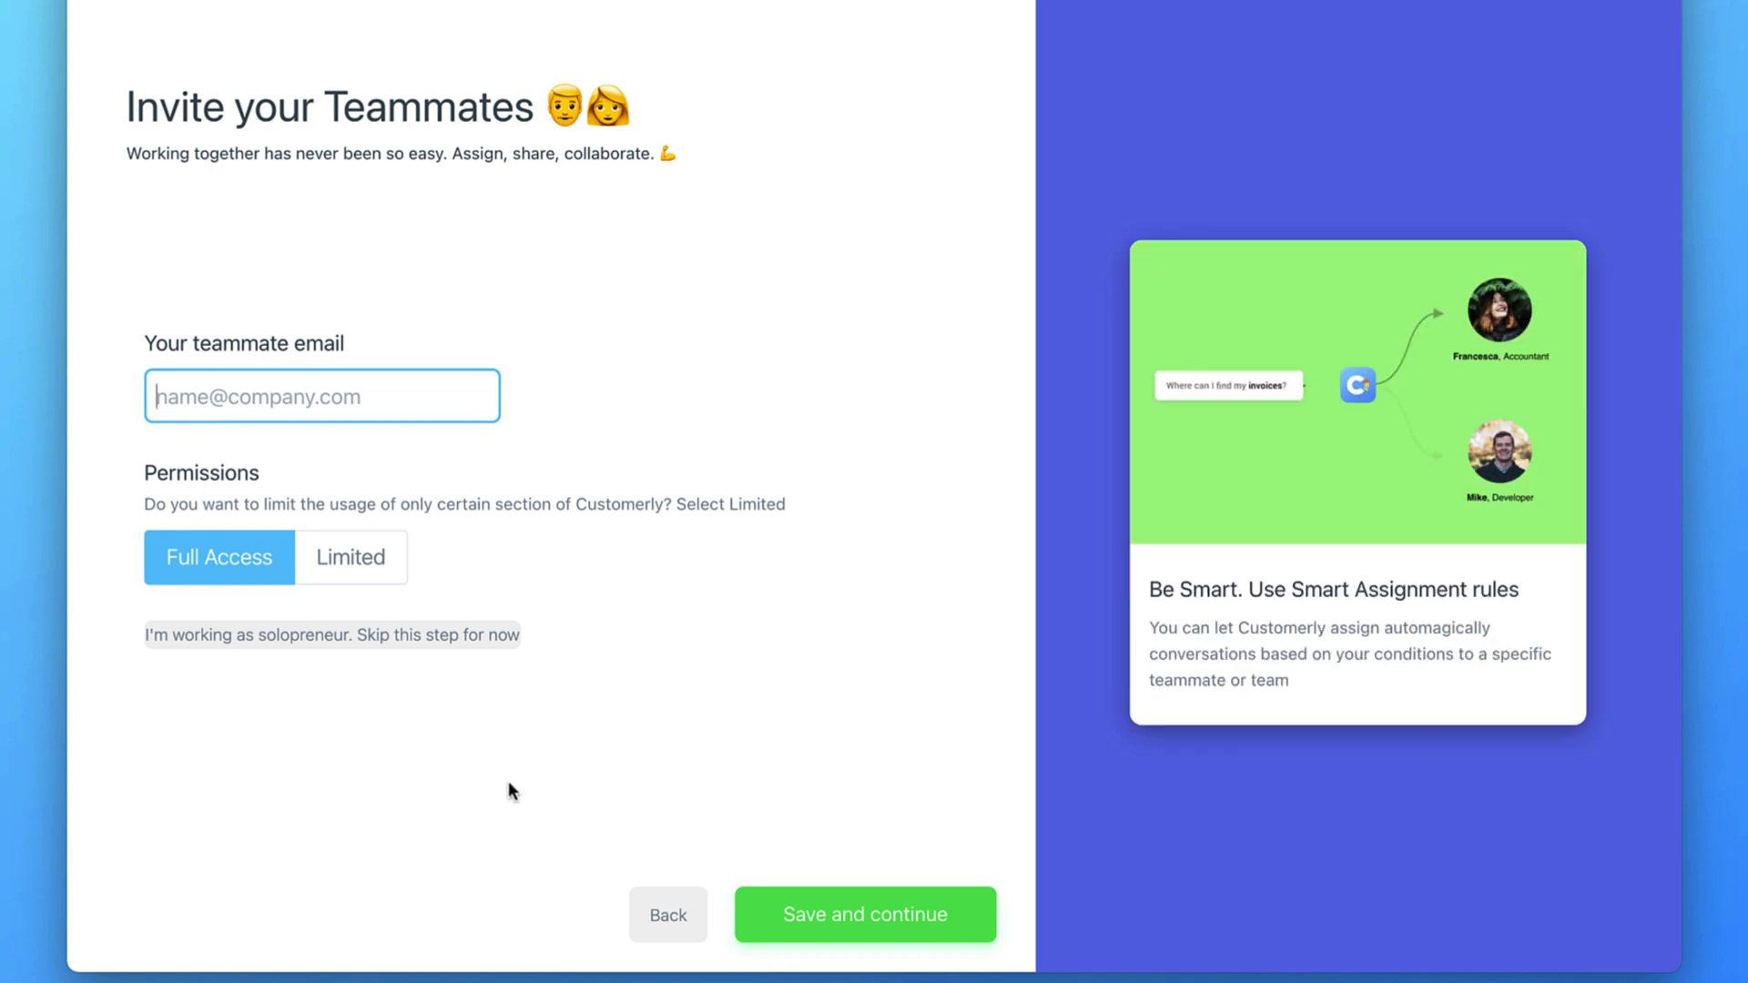
left_click(322, 637)
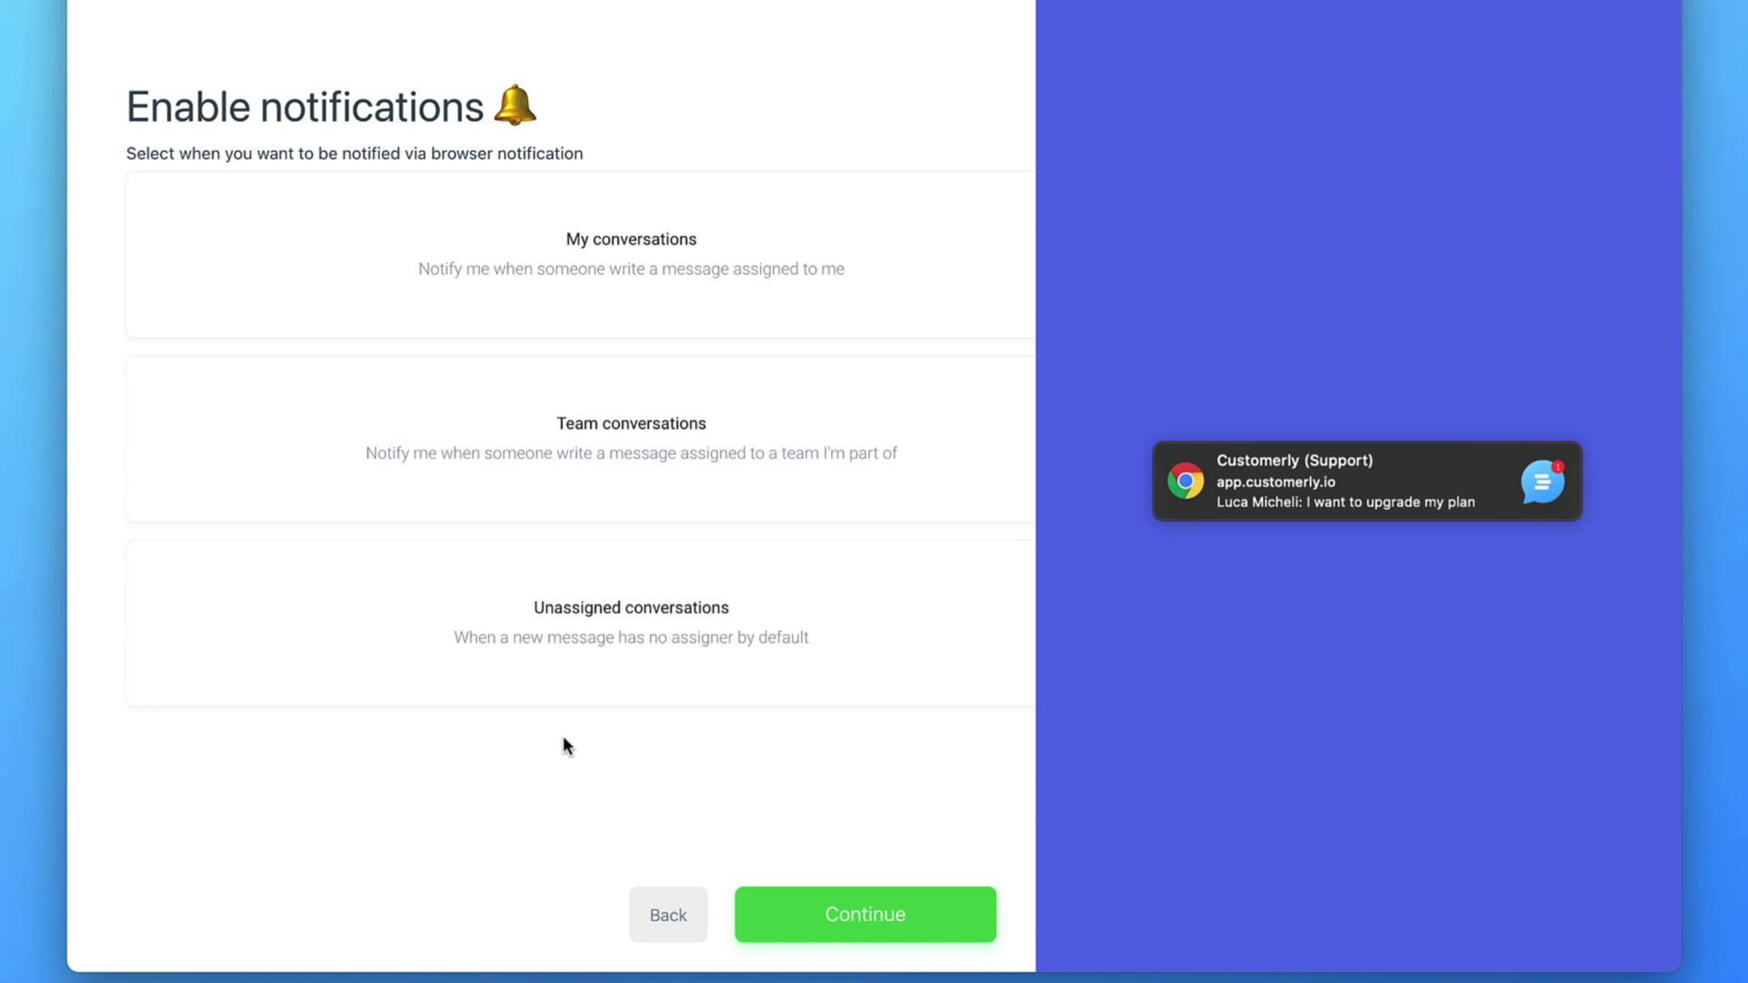
left_click(547, 313)
left_click(497, 437)
left_click(468, 645)
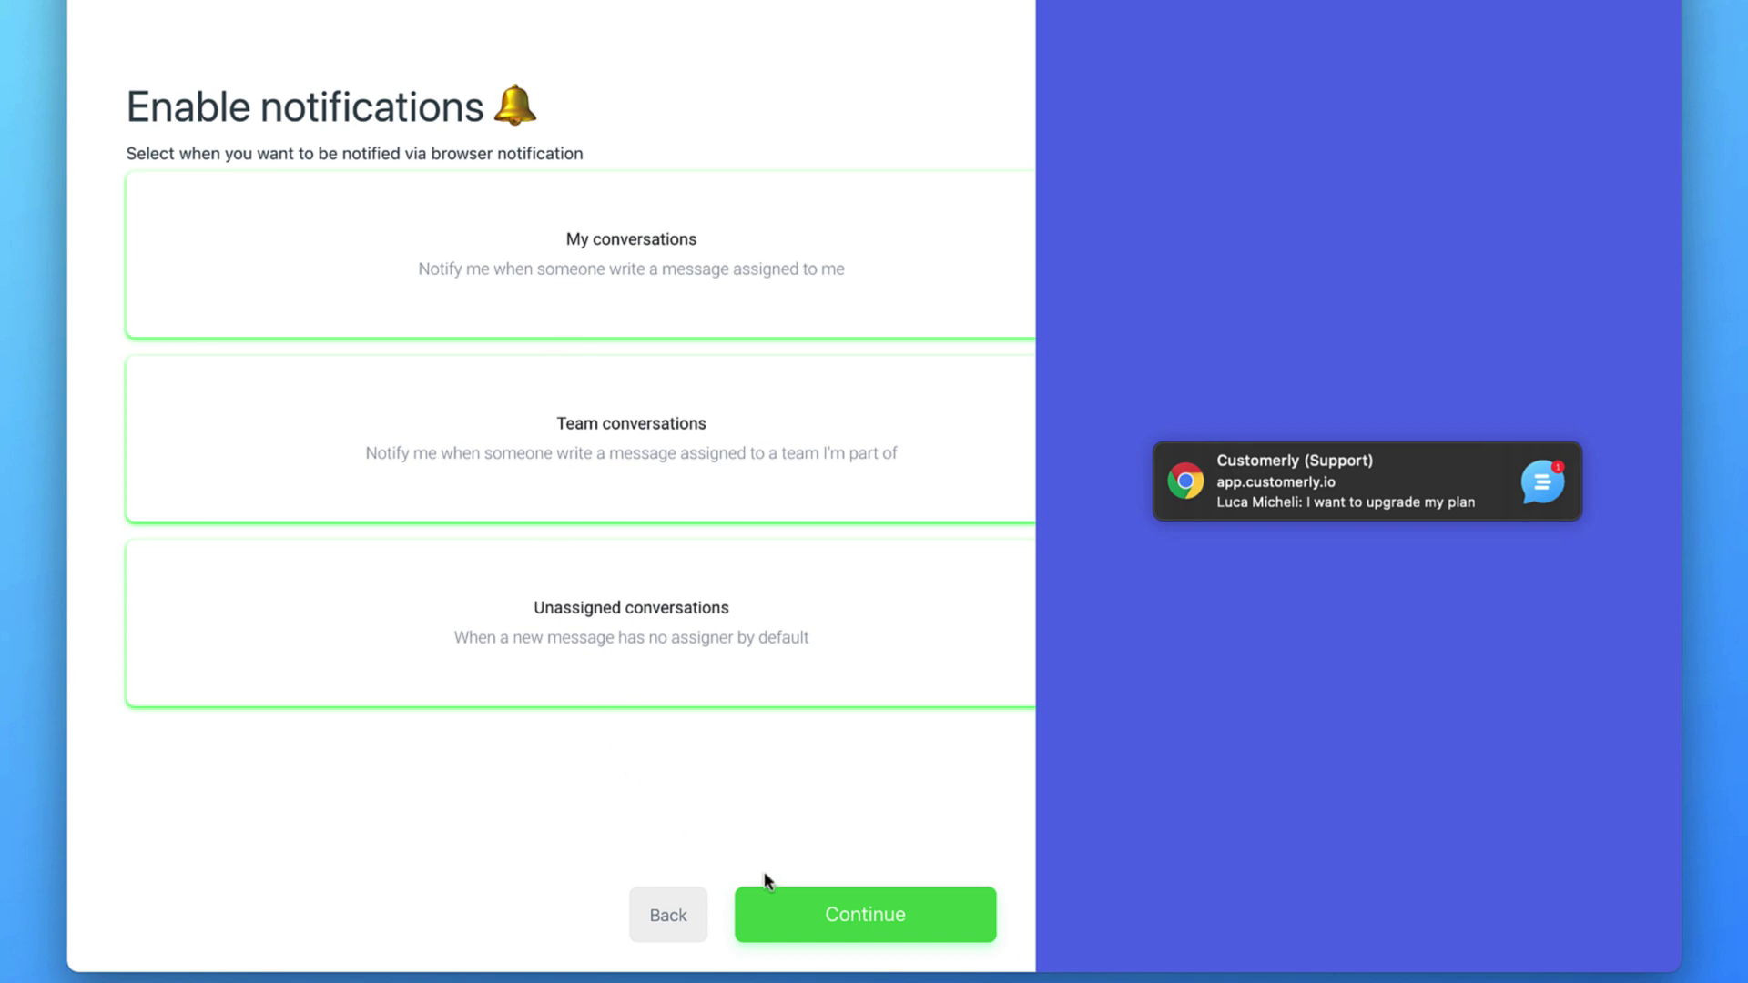
left_click(769, 929)
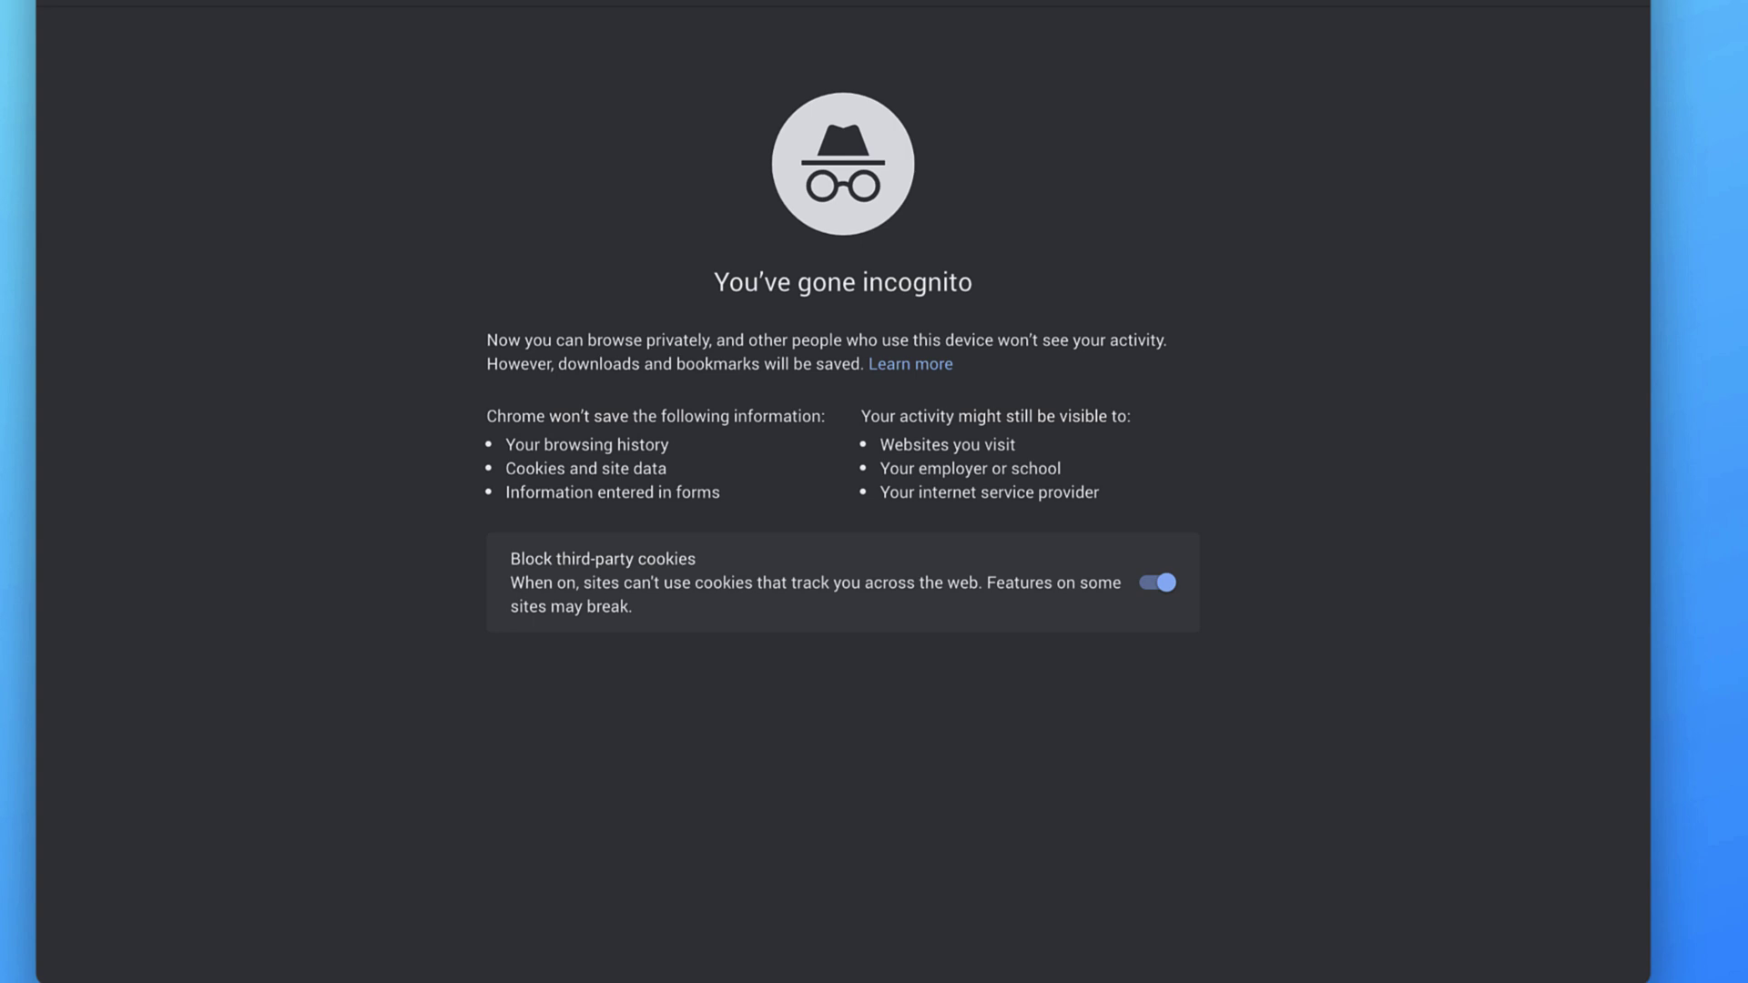
type("https://skygloo.com/")
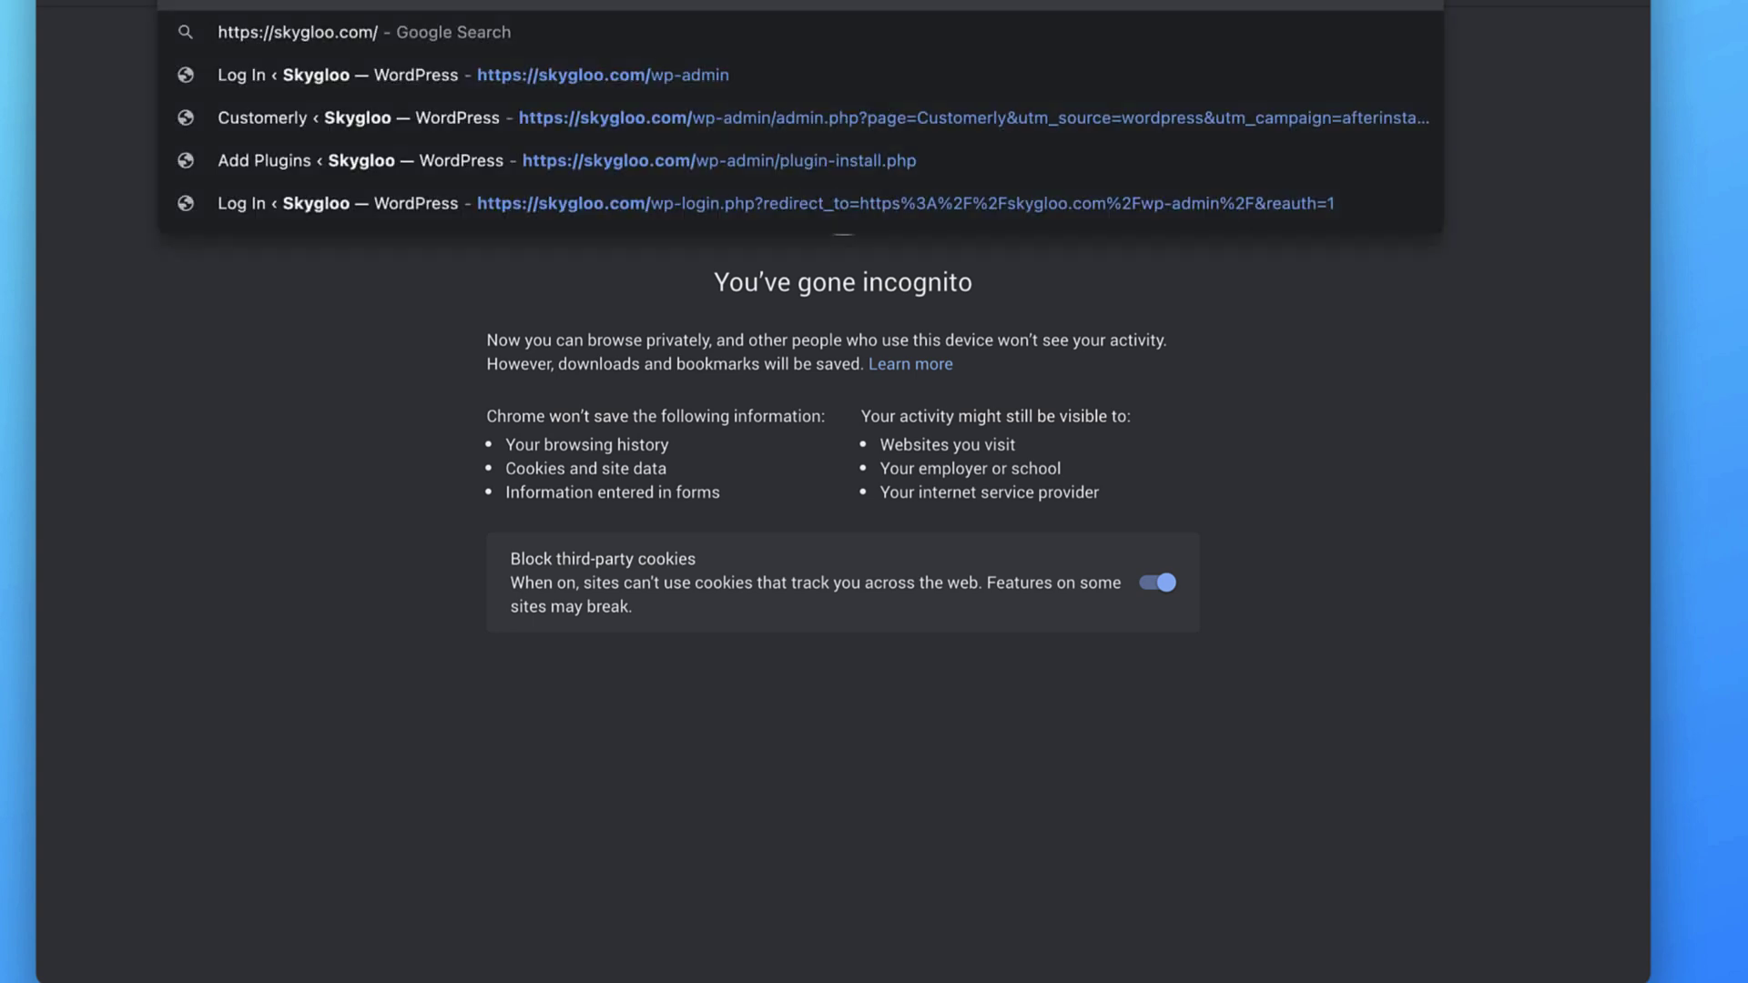
key("Return")
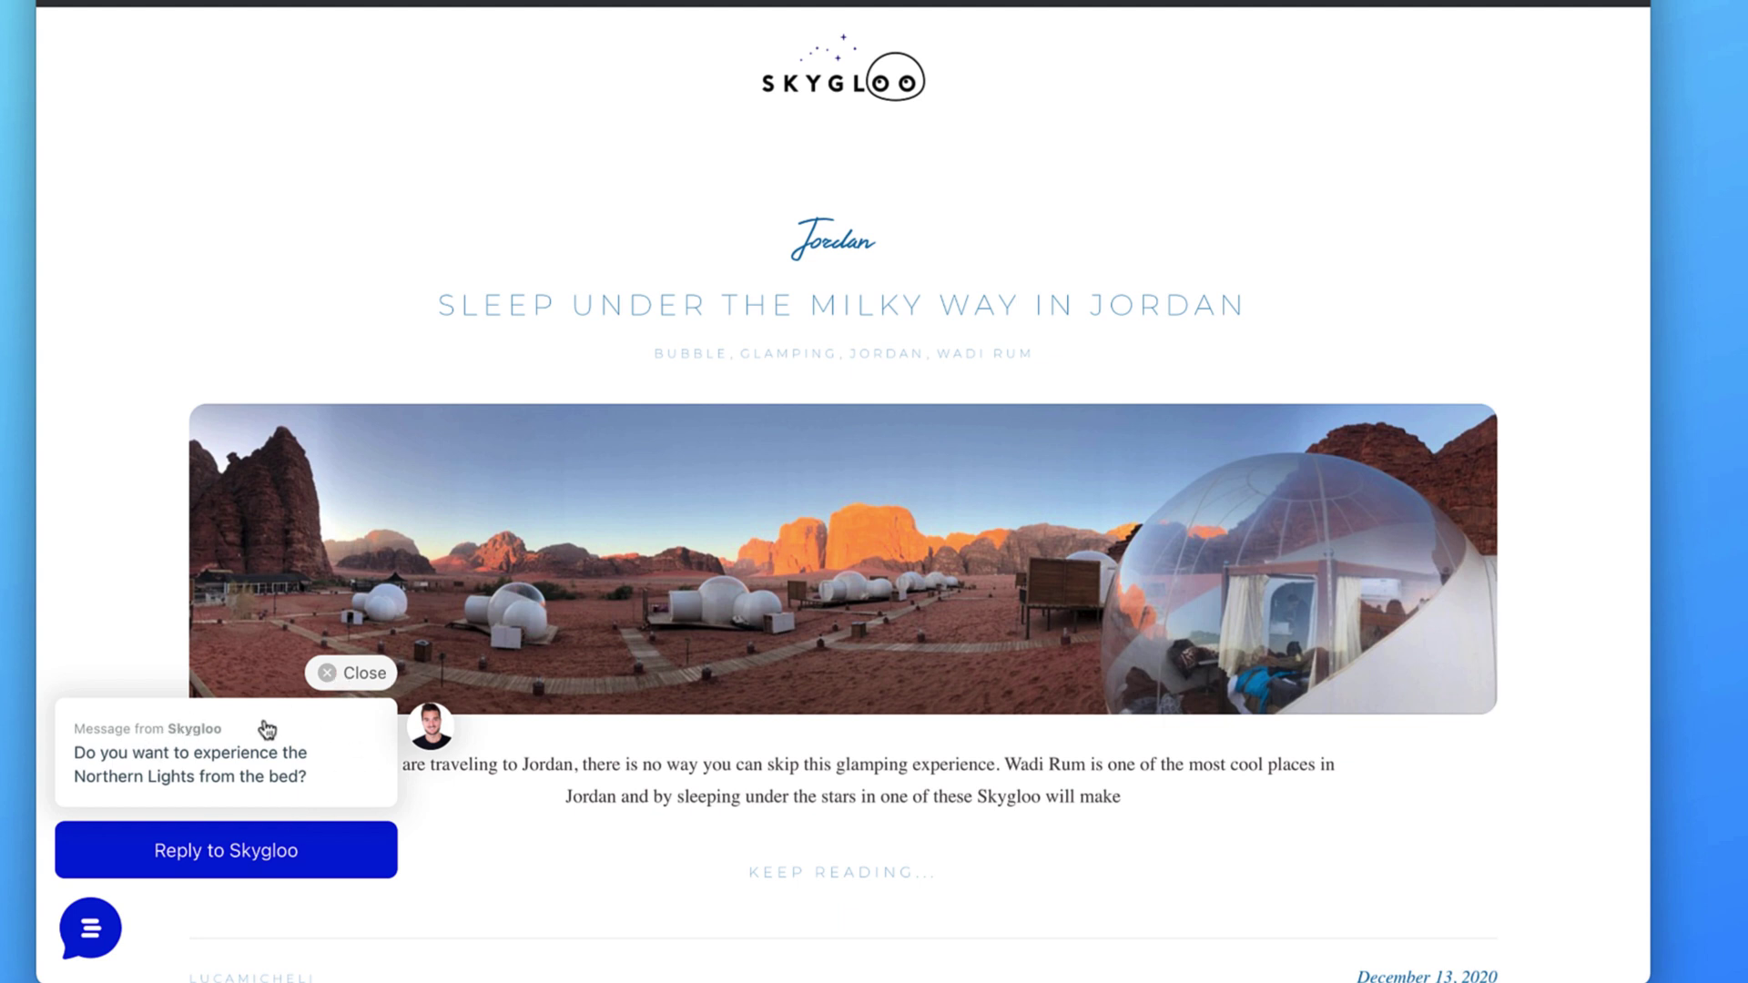
left_click(186, 860)
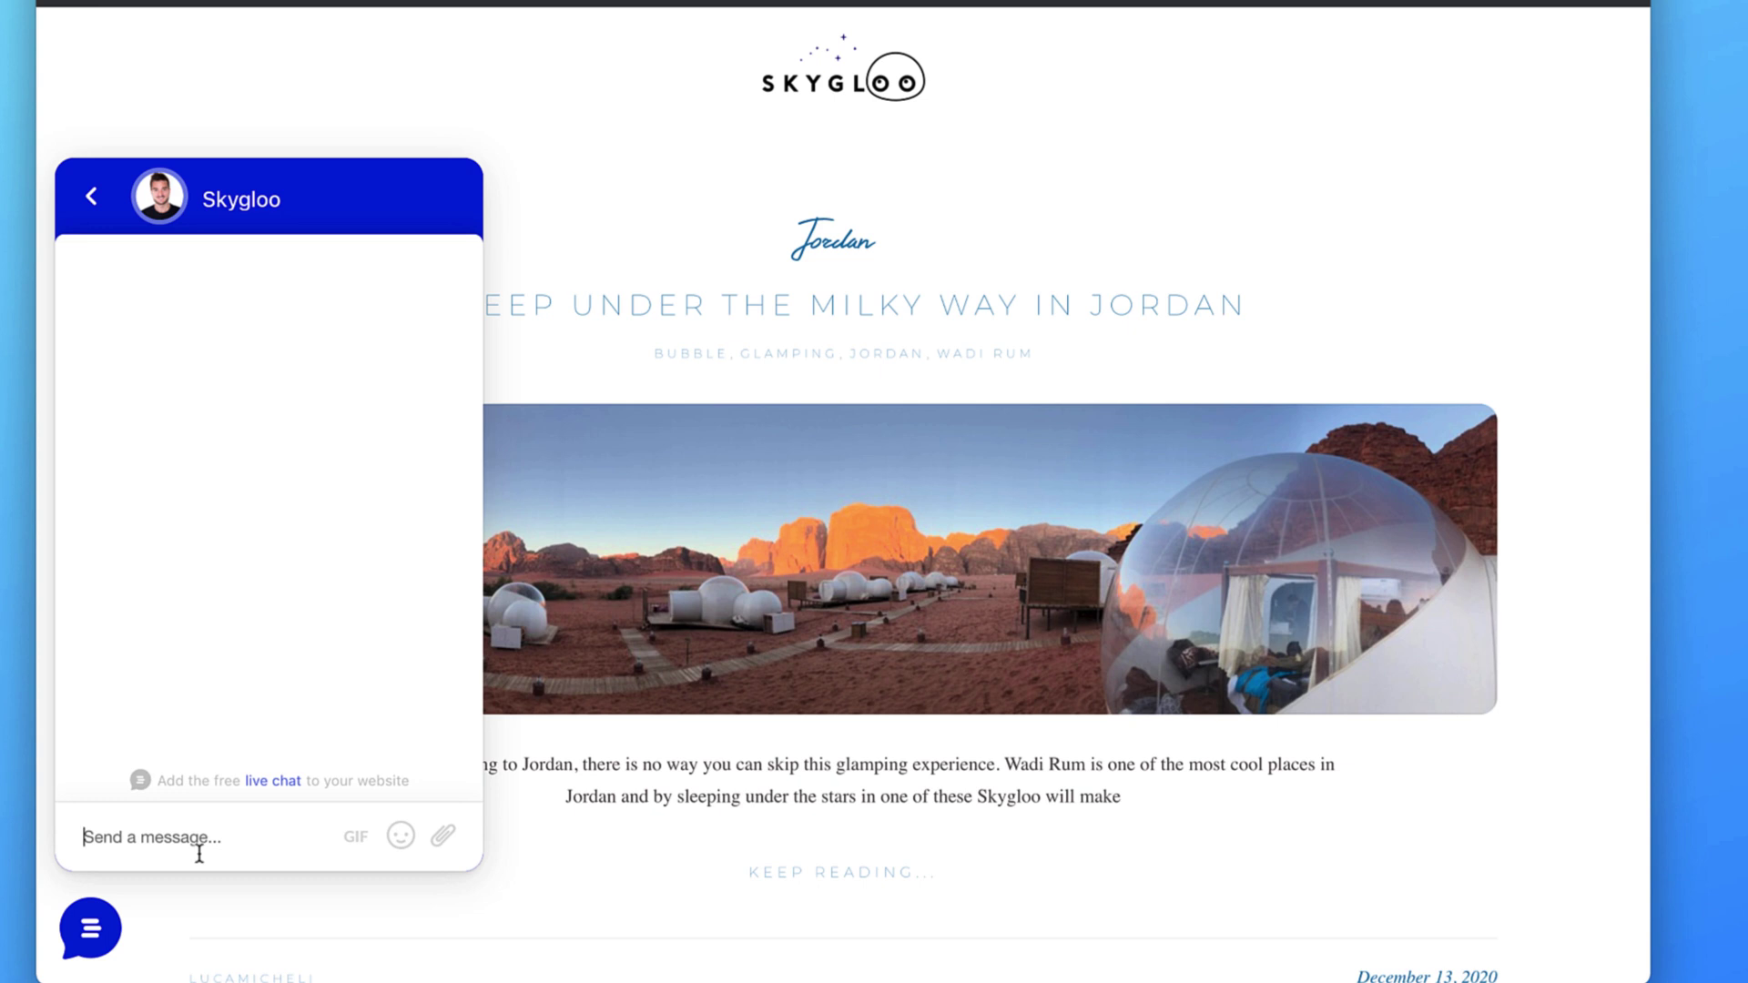